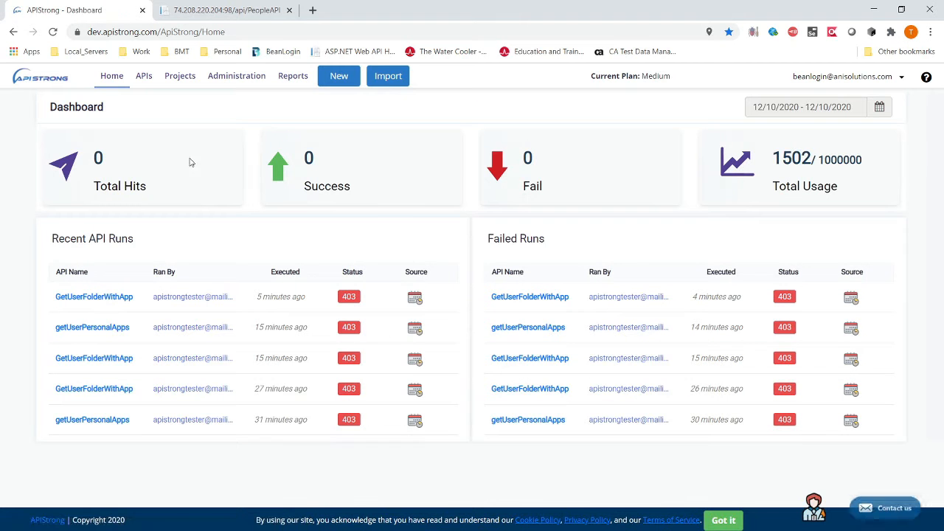
Step: Show GenerateAccountKey in the API list's Threat Protection view, then select the PeopleAPI address in the other tab
{"action": "left_click", "coordinate": [141, 79]}
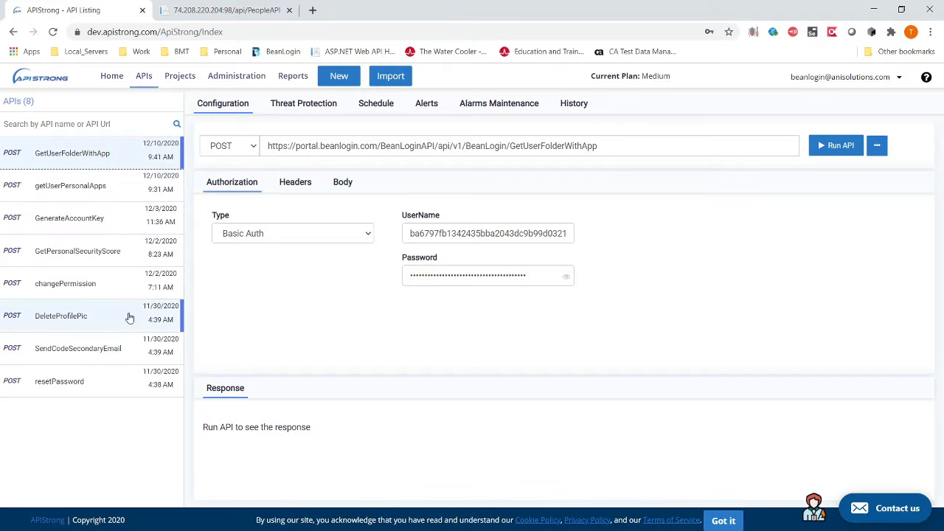
{"action": "left_click", "coordinate": [306, 105]}
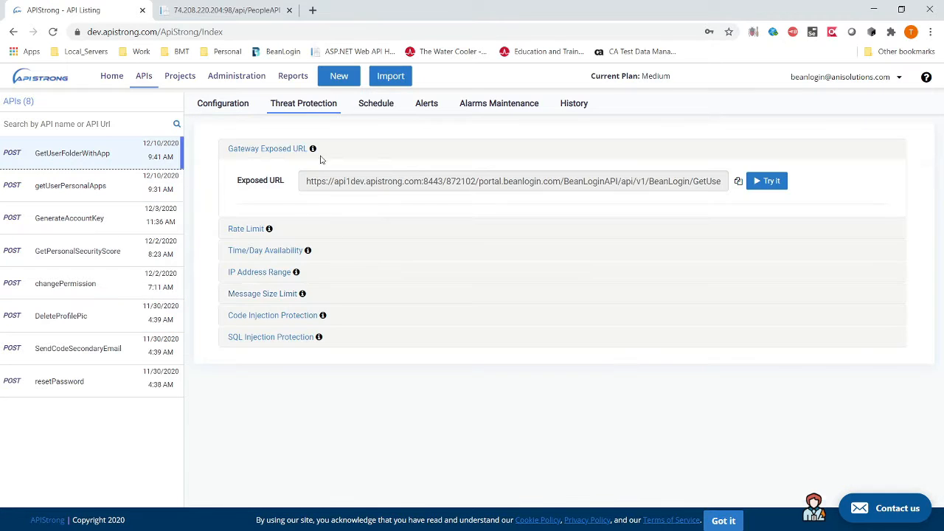
{"action": "left_click", "coordinate": [81, 230]}
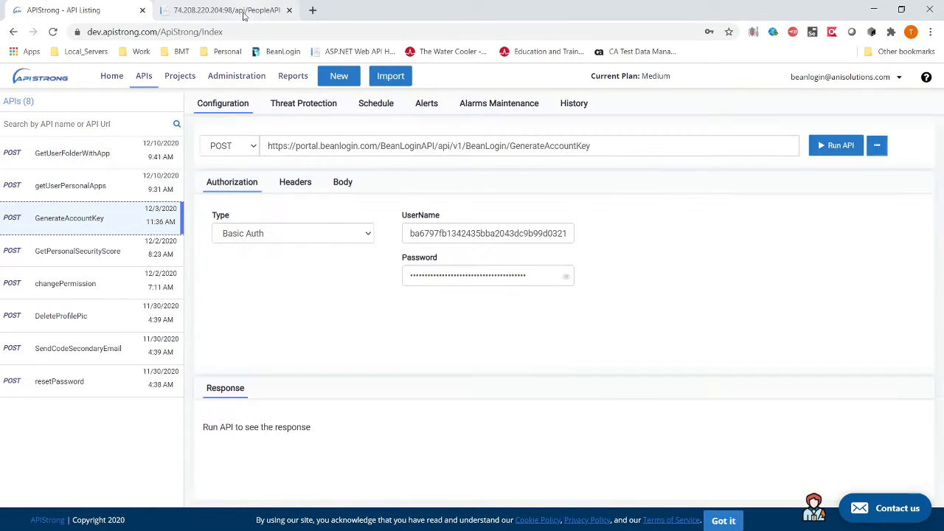
{"action": "left_click", "coordinate": [285, 9]}
{"action": "left_click", "coordinate": [295, 32]}
{"action": "key", "text": "ctrl+c"}
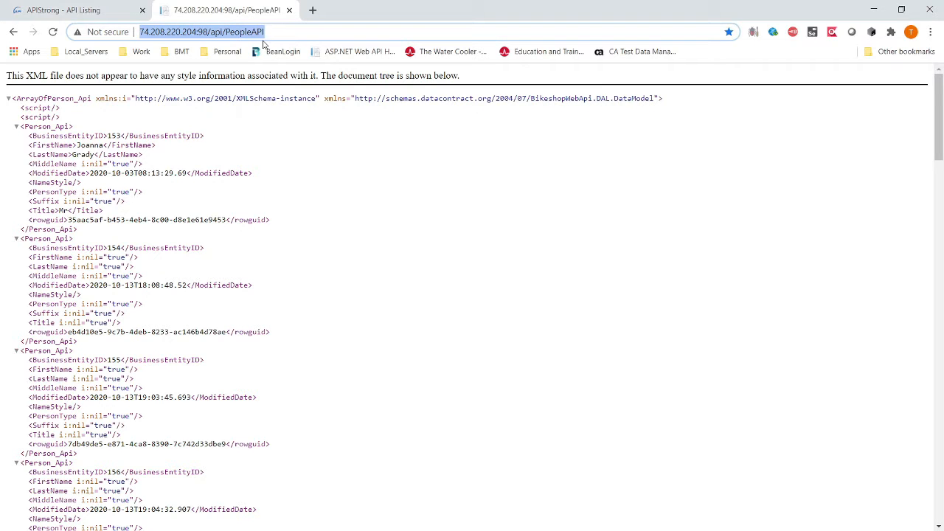
Step: Review the first Person_Api record in the PeopleAPI XML, then return to the APIStrong tab
{"action": "scroll", "coordinate": [193, 230], "scroll_direction": "down", "scroll_amount": 5}
{"action": "scroll", "coordinate": [193, 231], "scroll_direction": "up", "scroll_amount": 5}
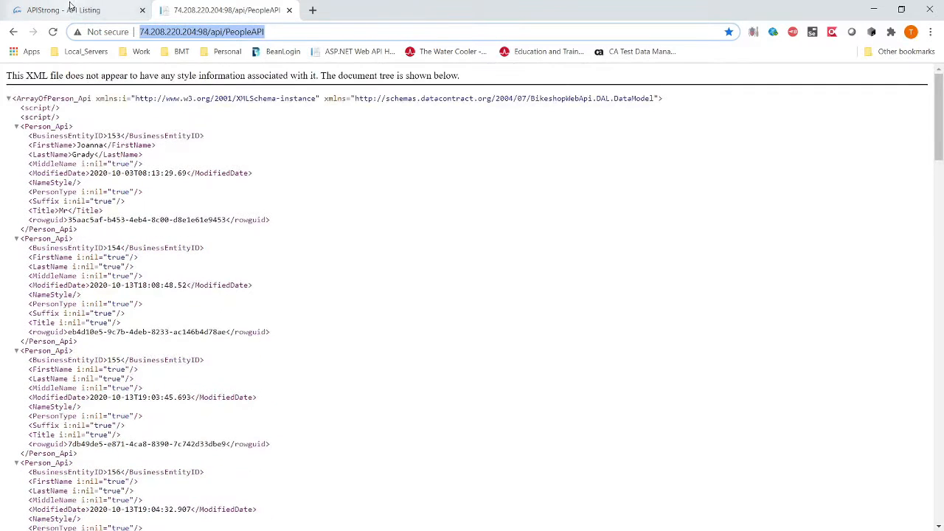
{"action": "left_click_drag", "start_coordinate": [28, 136], "coordinate": [290, 236]}
{"action": "left_click", "coordinate": [220, 217]}
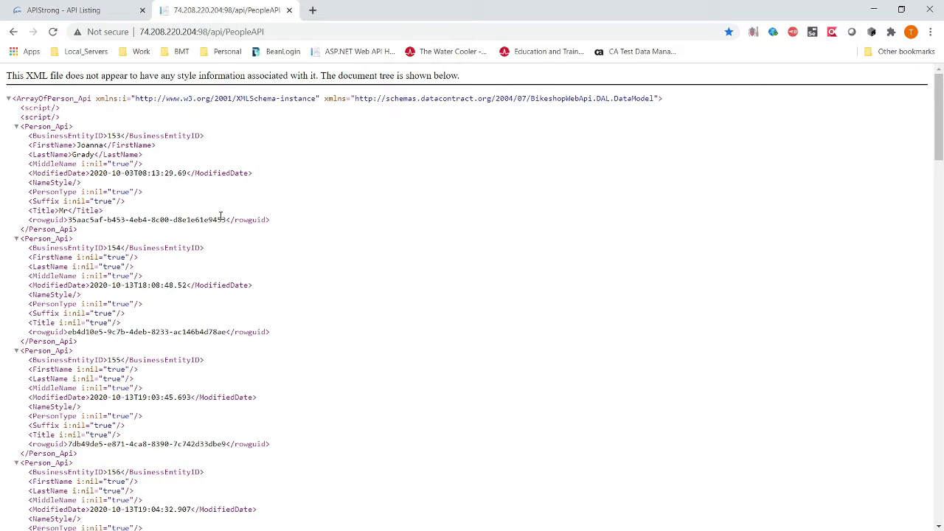
{"action": "left_click", "coordinate": [115, 12]}
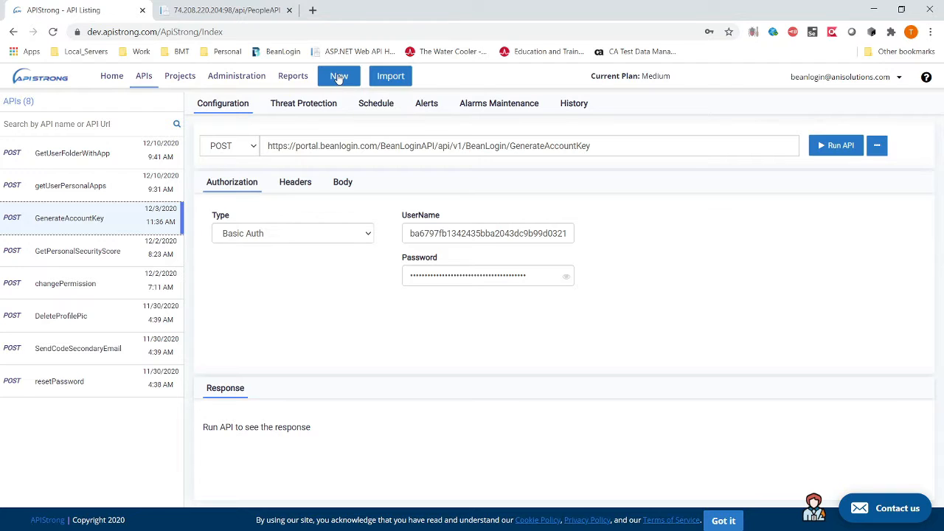
Step: Add a project named 'demo' with the description 'Demo project'
{"action": "left_click", "coordinate": [180, 77]}
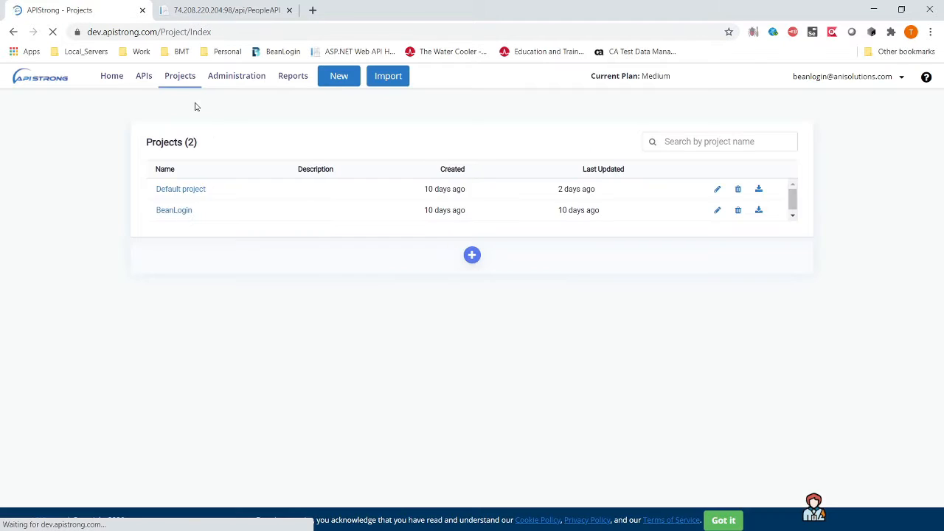
{"action": "left_click", "coordinate": [473, 255]}
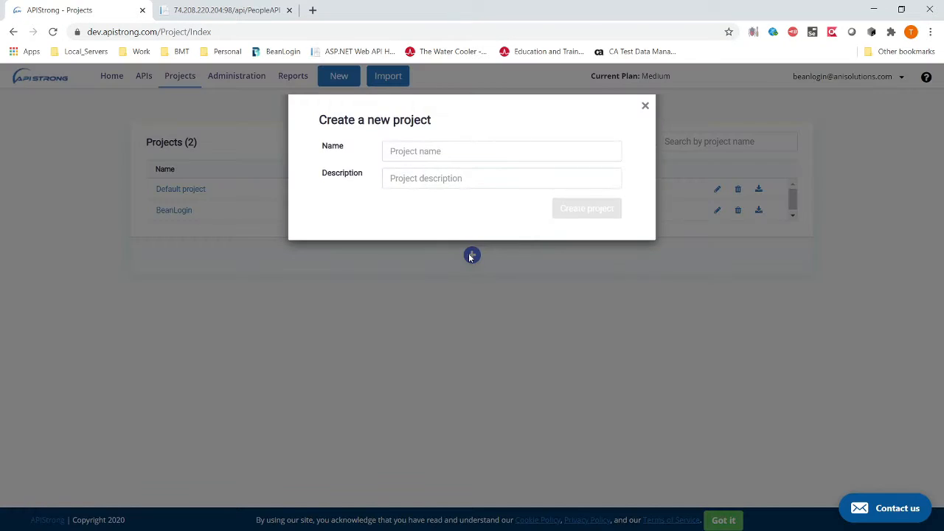
{"action": "type", "text": "demo"}
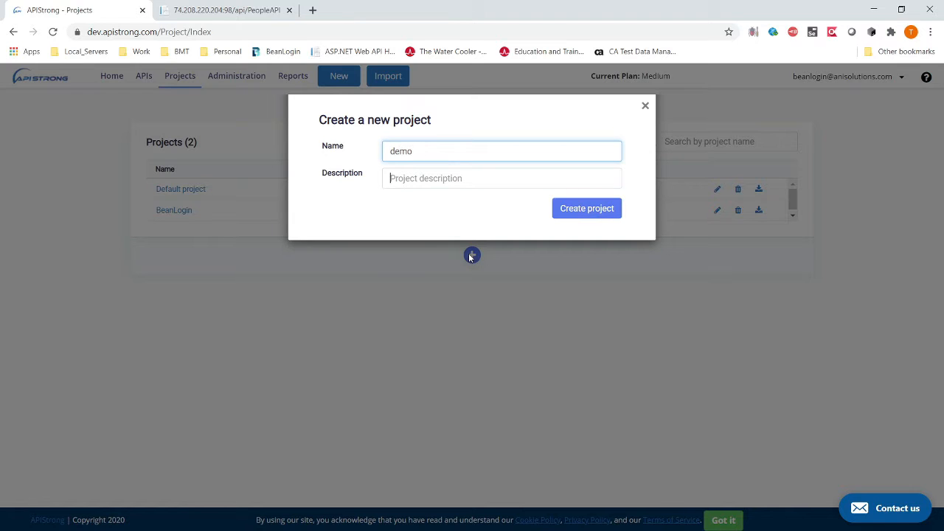
{"action": "key", "text": "Tab"}
{"action": "type", "text": "Demo p"}
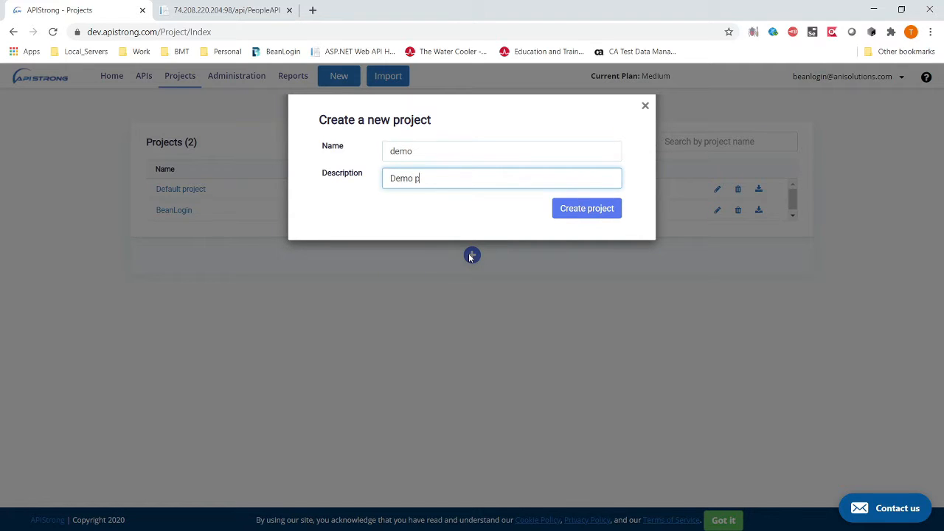
{"action": "type", "text": "roject"}
{"action": "key", "text": "Return"}
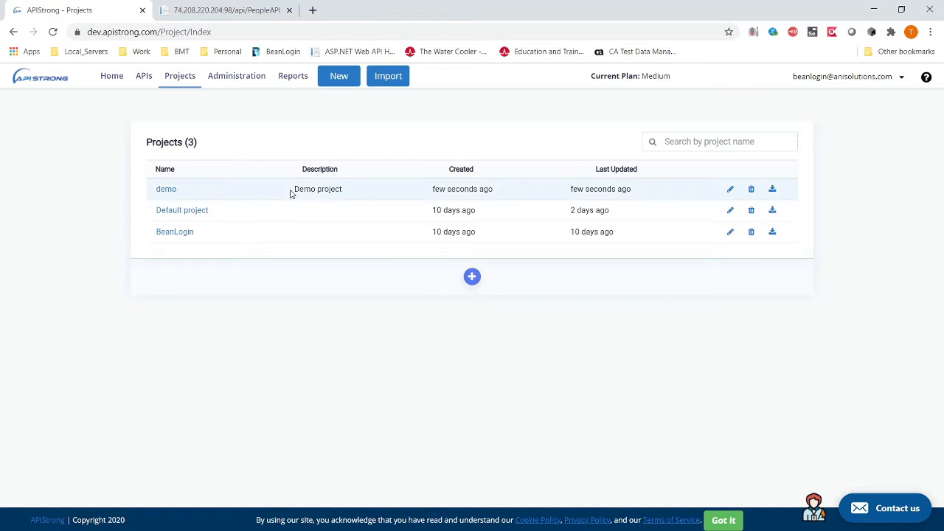
{"action": "left_click", "coordinate": [338, 77]}
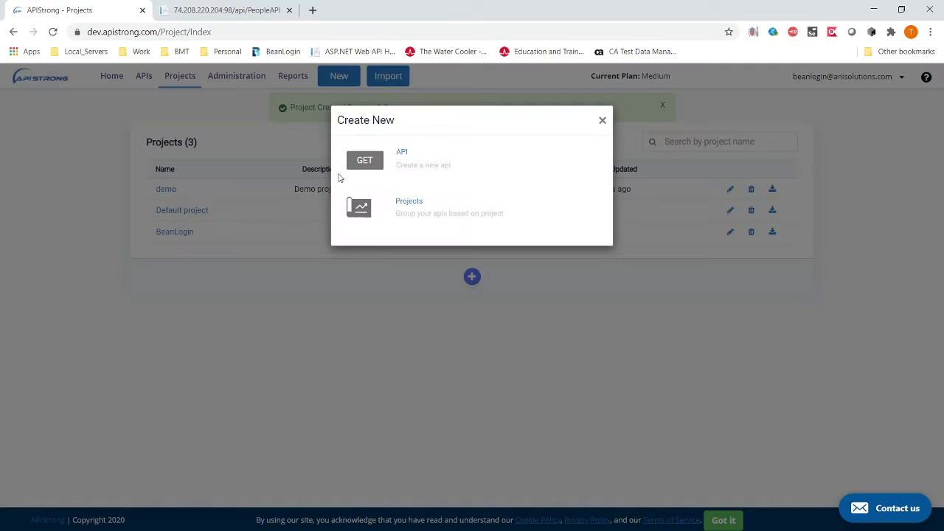
{"action": "left_click", "coordinate": [402, 153]}
{"action": "left_click", "coordinate": [386, 143]}
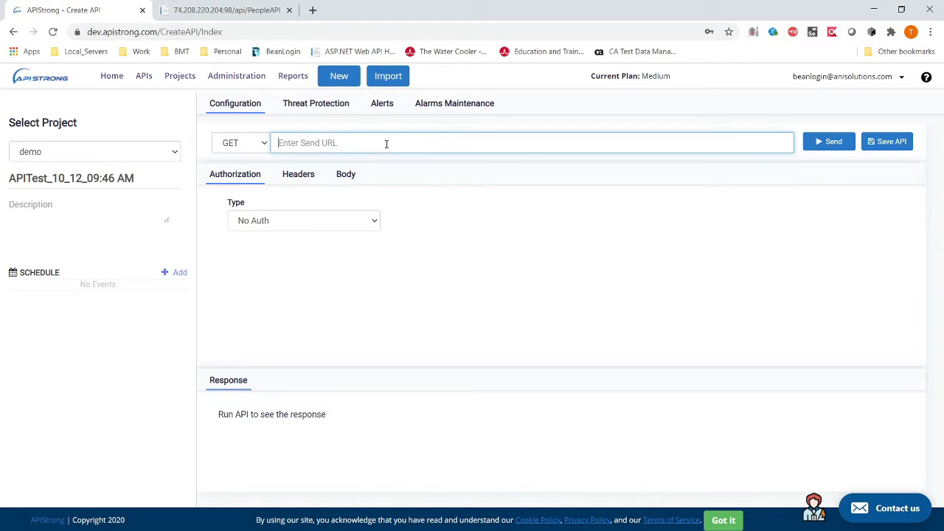
{"action": "key", "text": "ctrl+v"}
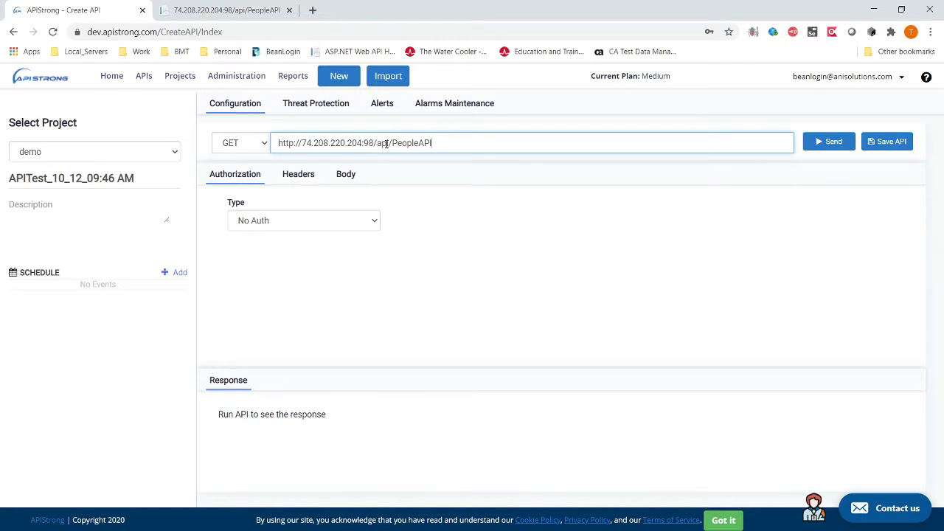
{"action": "left_click", "coordinate": [836, 143]}
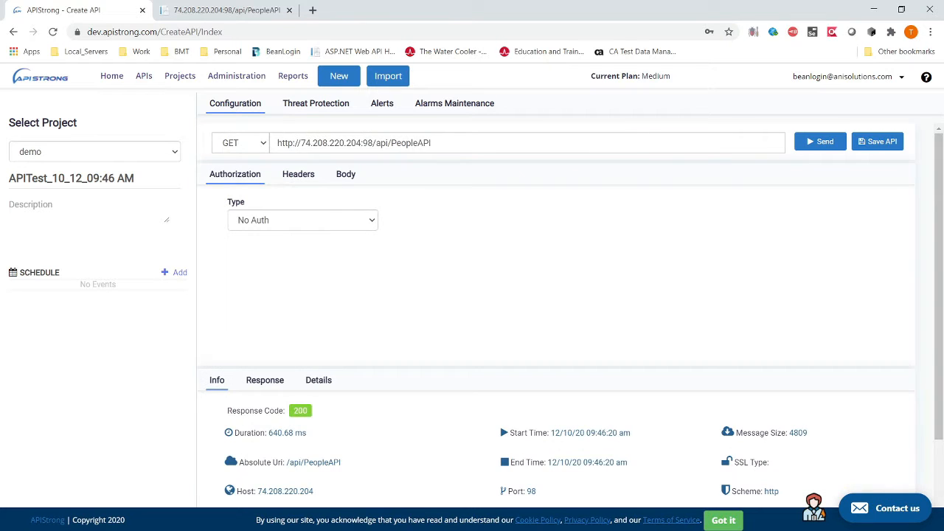
Step: Show the status-200 response body as beautified JSON
{"action": "scroll", "coordinate": [406, 472], "scroll_direction": "down", "scroll_amount": 2}
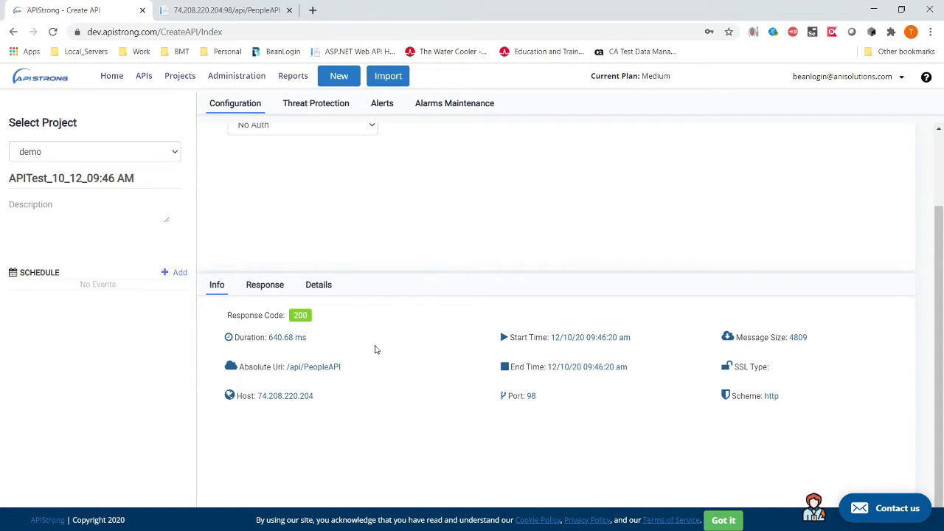
{"action": "left_click", "coordinate": [265, 288]}
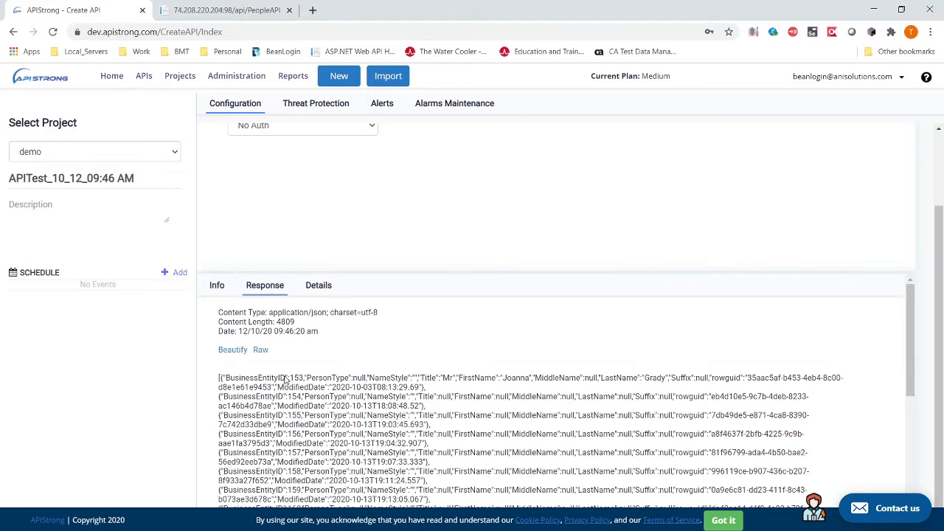
{"action": "left_click", "coordinate": [229, 351]}
{"action": "scroll", "coordinate": [457, 375], "scroll_direction": "down", "scroll_amount": 2}
{"action": "scroll", "coordinate": [457, 379], "scroll_direction": "up", "scroll_amount": 2}
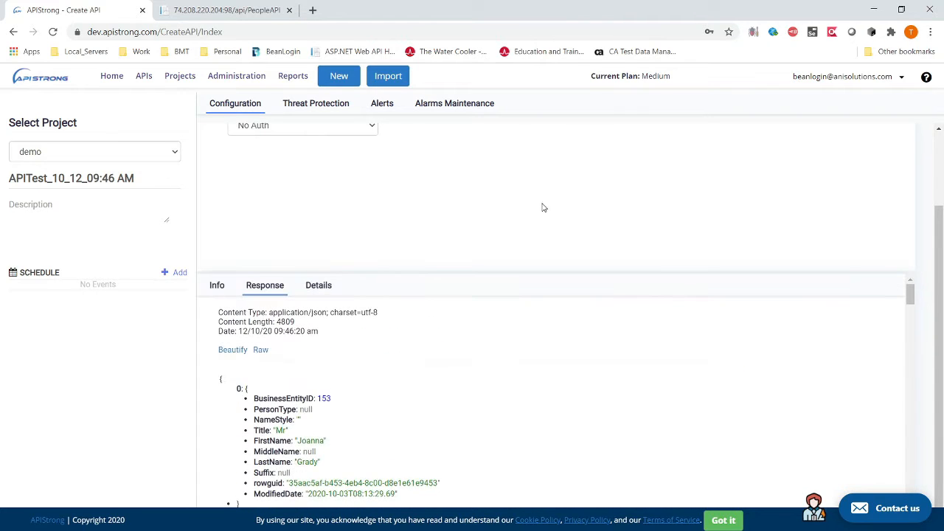
{"action": "scroll", "coordinate": [539, 207], "scroll_direction": "up", "scroll_amount": 2}
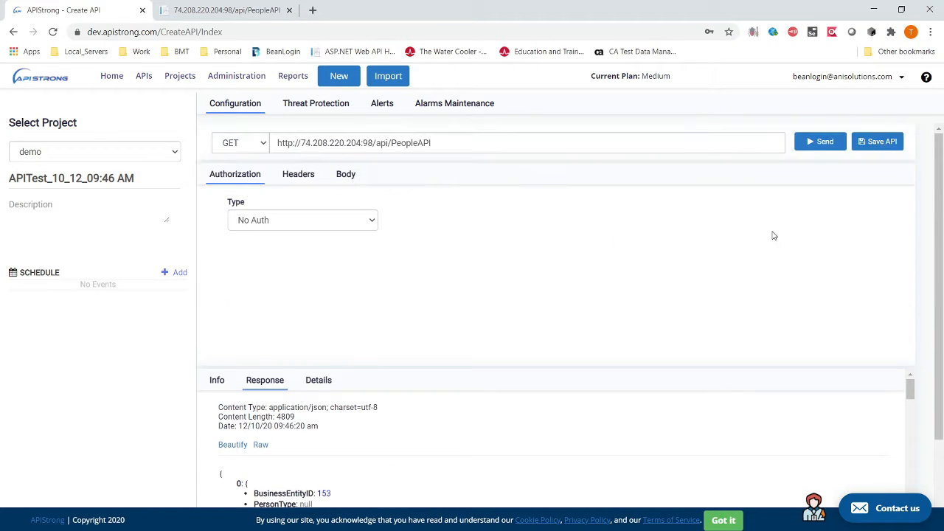
Step: Save the request as APITest_10_12_09:46 AM and select its gateway Exposed URL under Threat Protection
{"action": "left_click", "coordinate": [890, 143]}
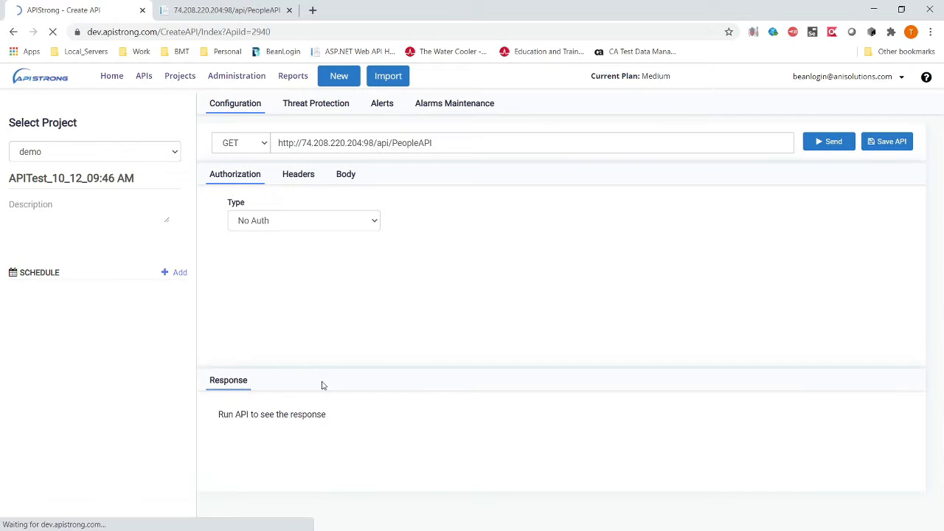
{"action": "left_click", "coordinate": [329, 110]}
{"action": "left_click_drag", "start_coordinate": [595, 183], "coordinate": [293, 190]}
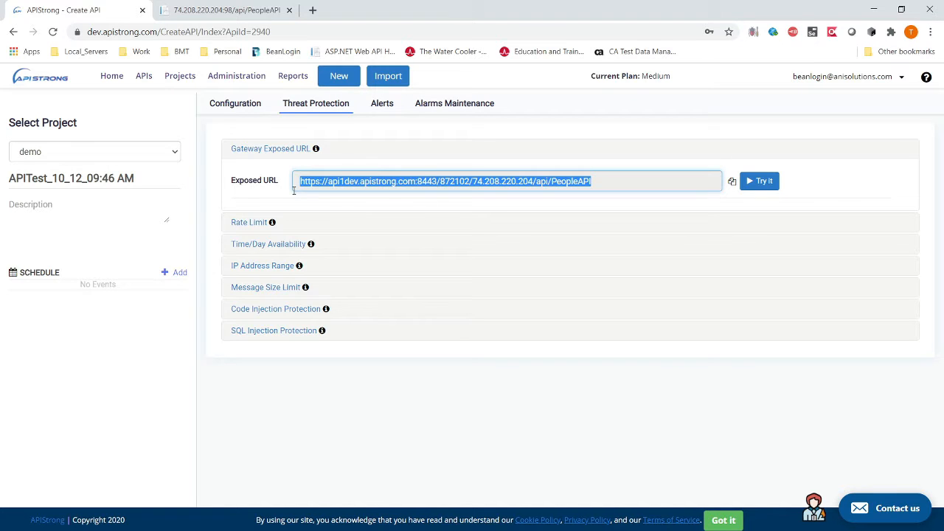
Step: Load the gateway exposed URL past the certificate warning and review the PeopleAPI data with Response_Code 200
{"action": "left_click", "coordinate": [312, 10]}
{"action": "key", "text": "ctrl+v"}
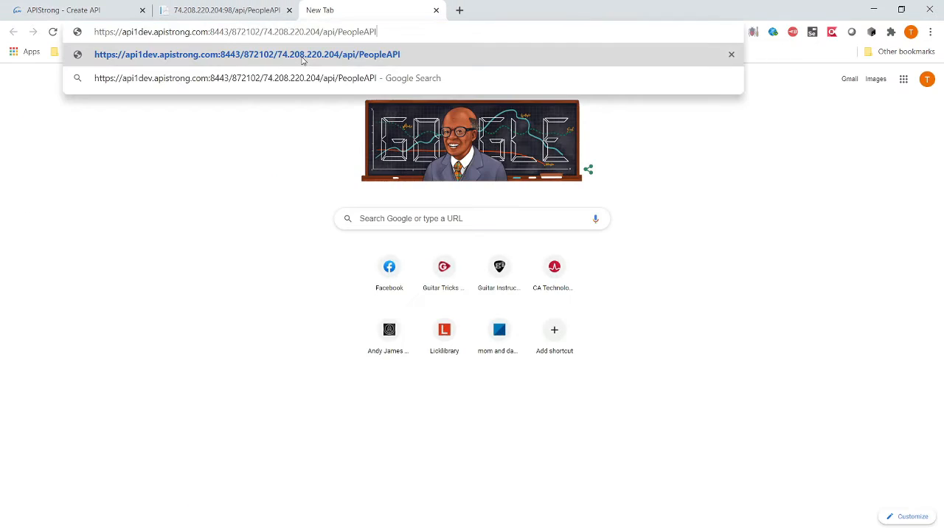
{"action": "key", "text": "Return"}
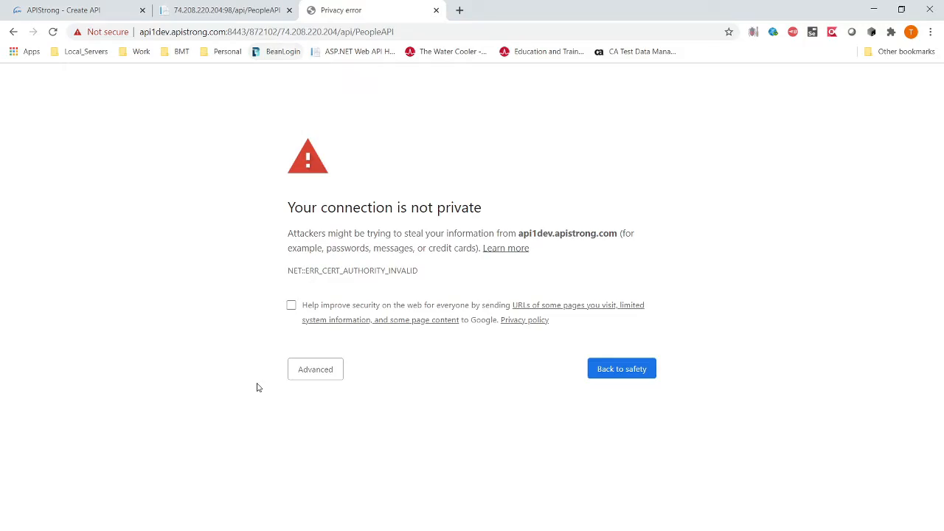
{"action": "left_click", "coordinate": [318, 374]}
{"action": "left_click", "coordinate": [415, 465]}
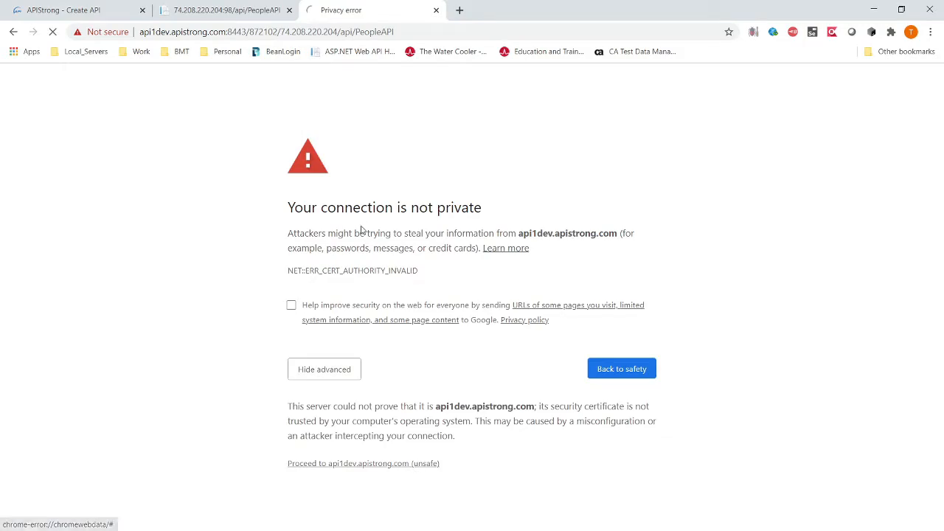
{"action": "scroll", "coordinate": [240, 143], "scroll_direction": "down", "scroll_amount": 2}
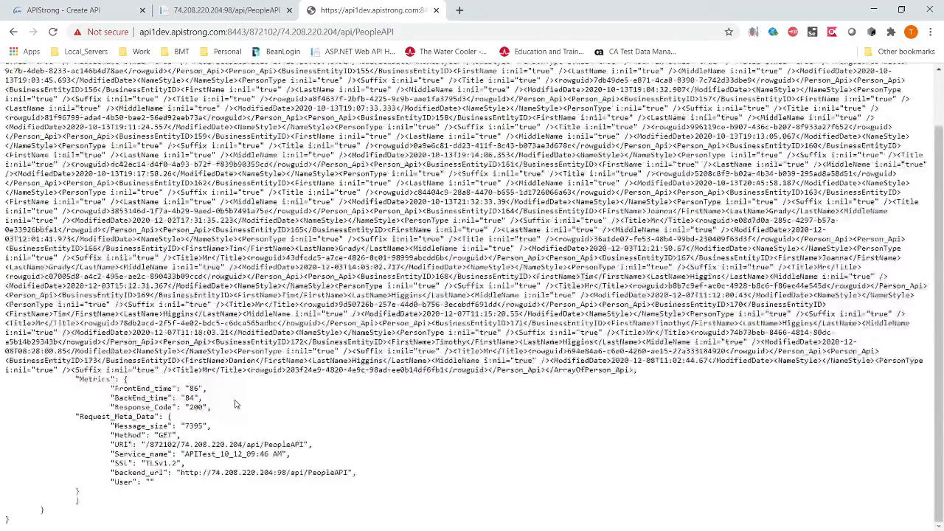
{"action": "scroll", "coordinate": [299, 291], "scroll_direction": "up", "scroll_amount": 2}
{"action": "scroll", "coordinate": [299, 291], "scroll_direction": "down", "scroll_amount": 2}
{"action": "scroll", "coordinate": [299, 291], "scroll_direction": "up", "scroll_amount": 2}
Step: Close the direct PeopleAPI XML tab
{"action": "left_click", "coordinate": [198, 9]}
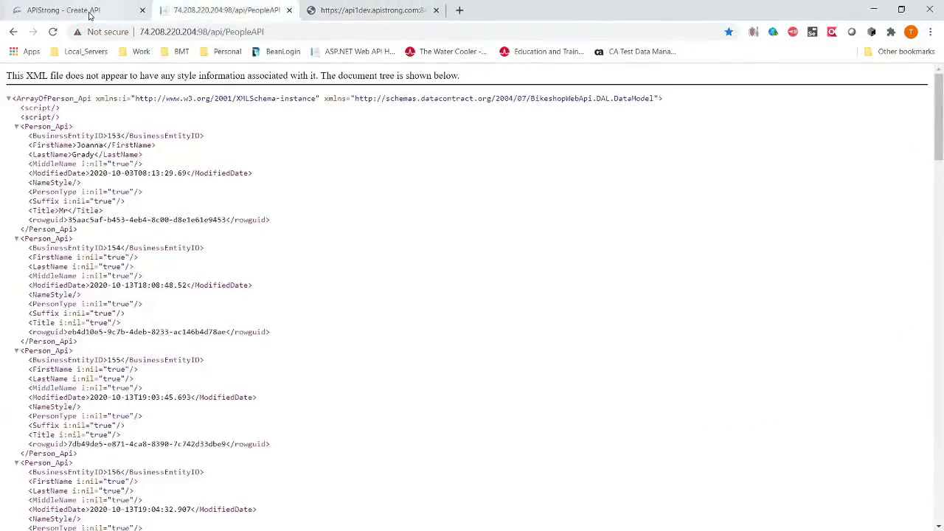
{"action": "left_click", "coordinate": [85, 13]}
{"action": "left_click", "coordinate": [290, 10]}
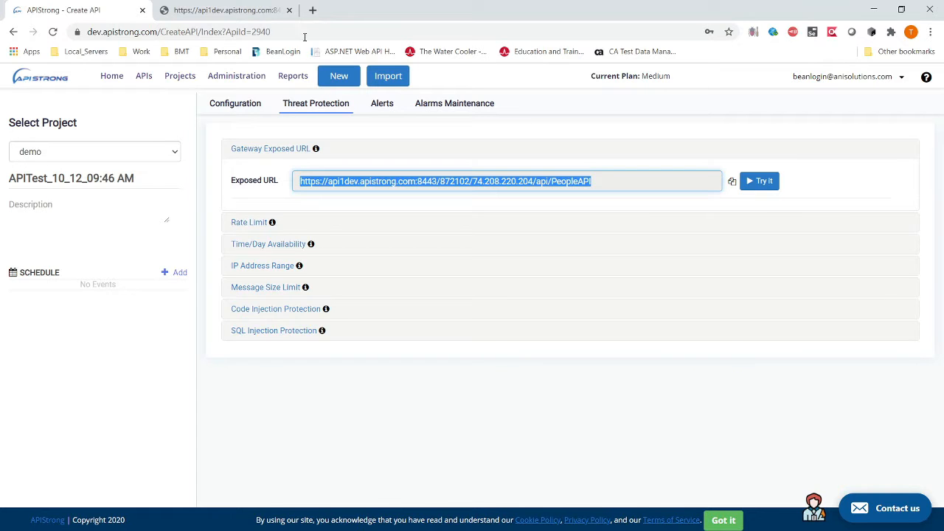
{"action": "left_click", "coordinate": [312, 11]}
Step: Search 'what is my ip', copy the public IP 107.141.0.181, and close the search tab
{"action": "type", "text": "wh"}
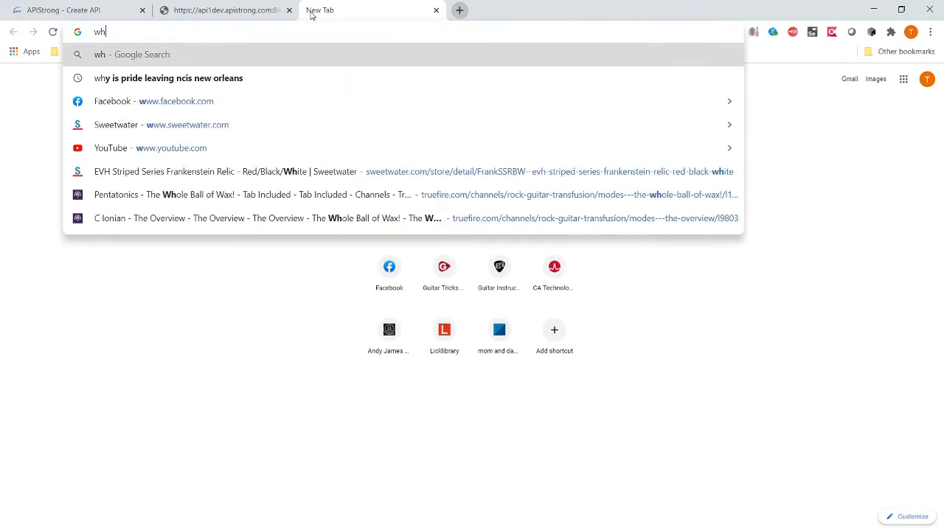
{"action": "type", "text": "at is my ip"}
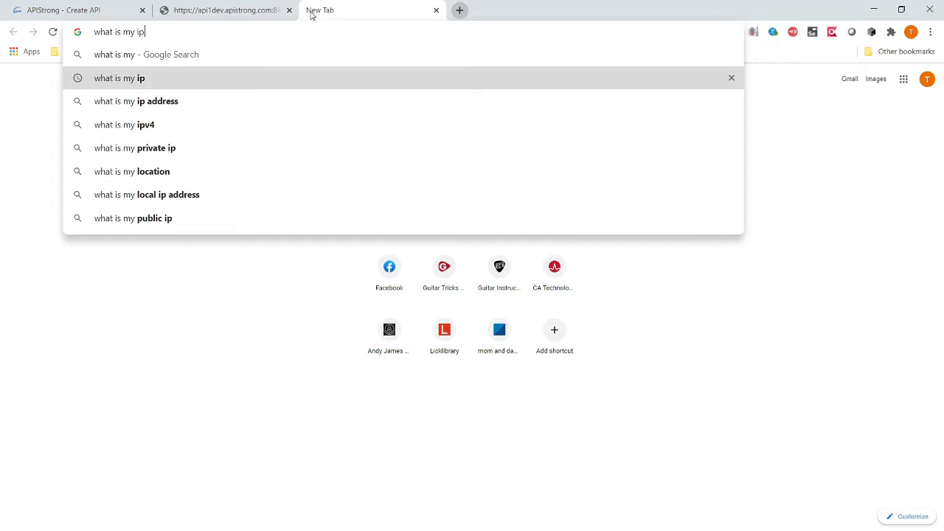
{"action": "key", "text": "Return"}
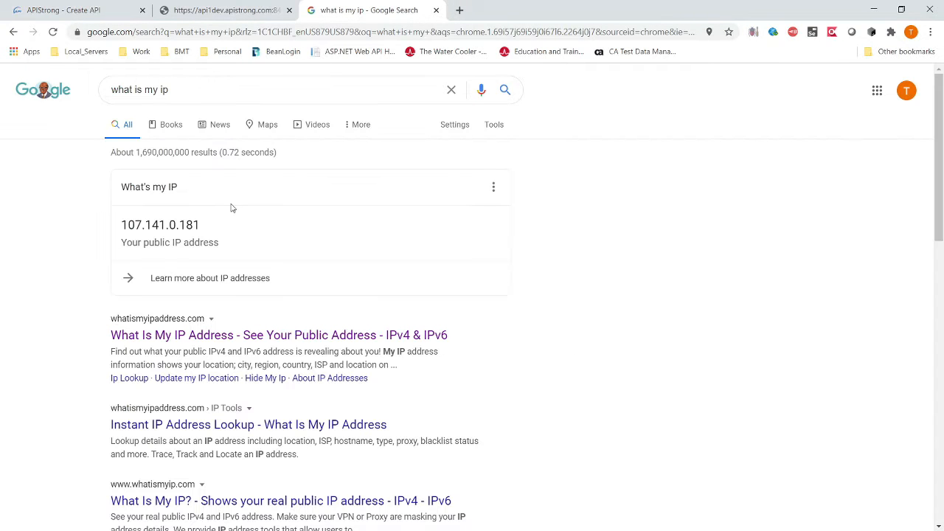
{"action": "left_click_drag", "start_coordinate": [209, 233], "coordinate": [122, 231]}
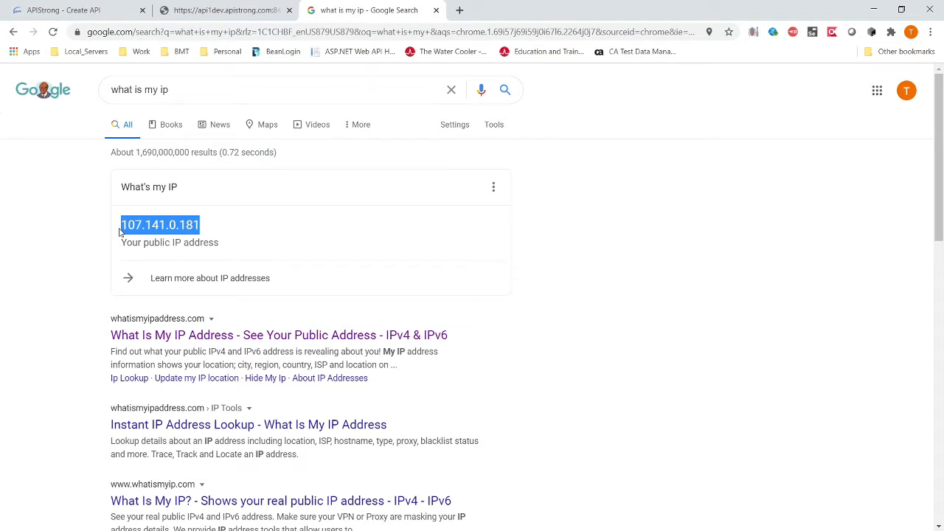
{"action": "key", "text": "alt+Tab"}
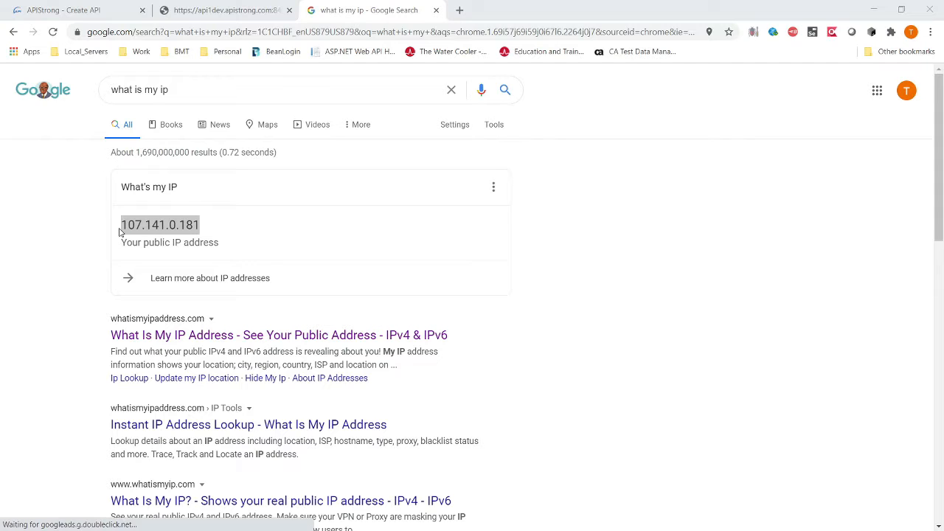
{"action": "left_click_drag", "start_coordinate": [0, 177], "coordinate": [0, 177]}
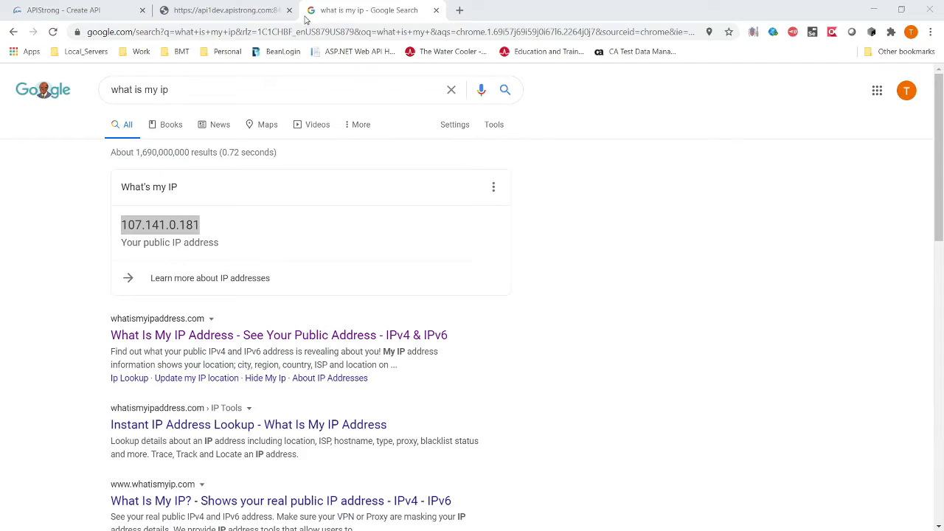
{"action": "left_click", "coordinate": [436, 10]}
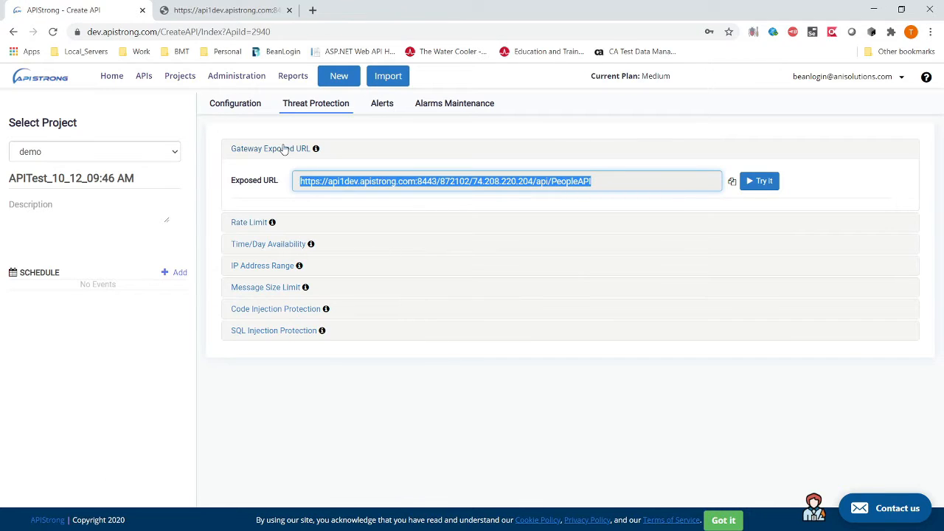
{"action": "left_click", "coordinate": [272, 222]}
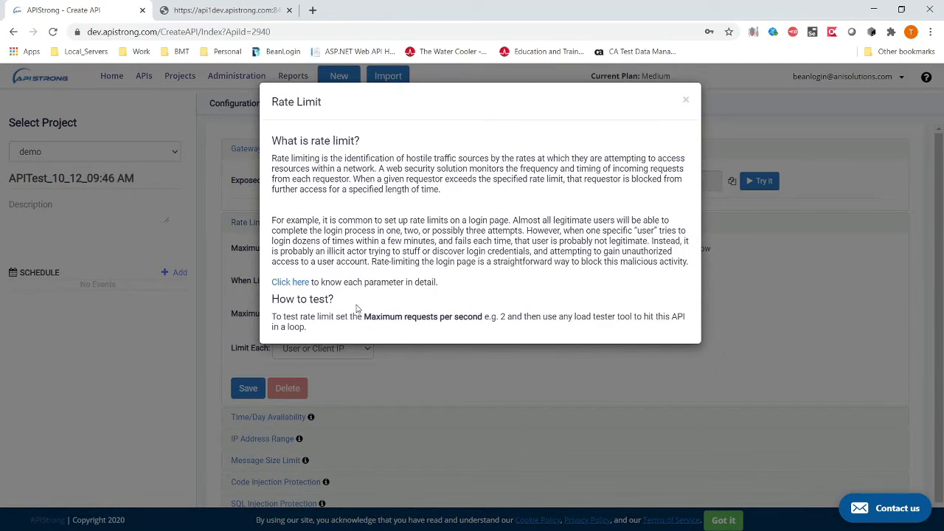
{"action": "left_click_drag", "start_coordinate": [318, 158], "coordinate": [375, 179]}
{"action": "left_click", "coordinate": [362, 215]}
{"action": "left_click", "coordinate": [304, 282]}
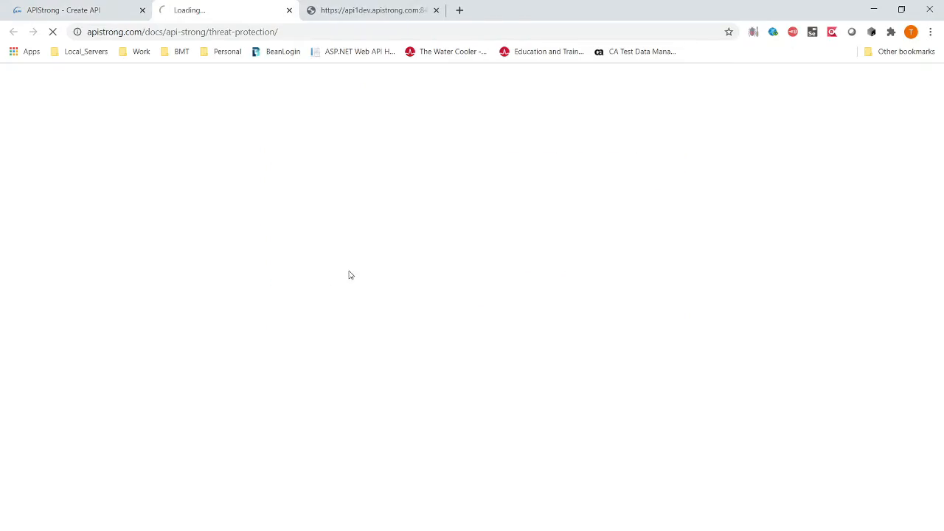
{"action": "scroll", "coordinate": [413, 295], "scroll_direction": "down", "scroll_amount": 10}
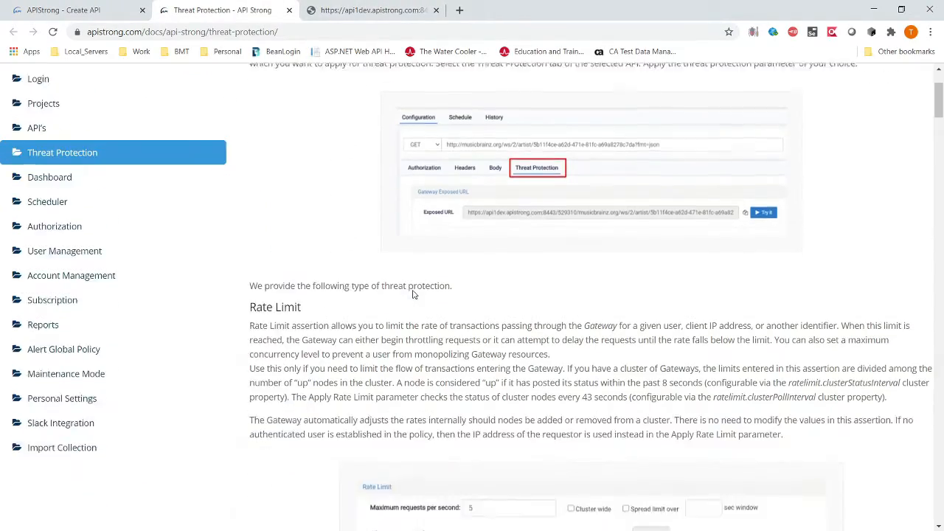
{"action": "scroll", "coordinate": [414, 295], "scroll_direction": "down", "scroll_amount": 7}
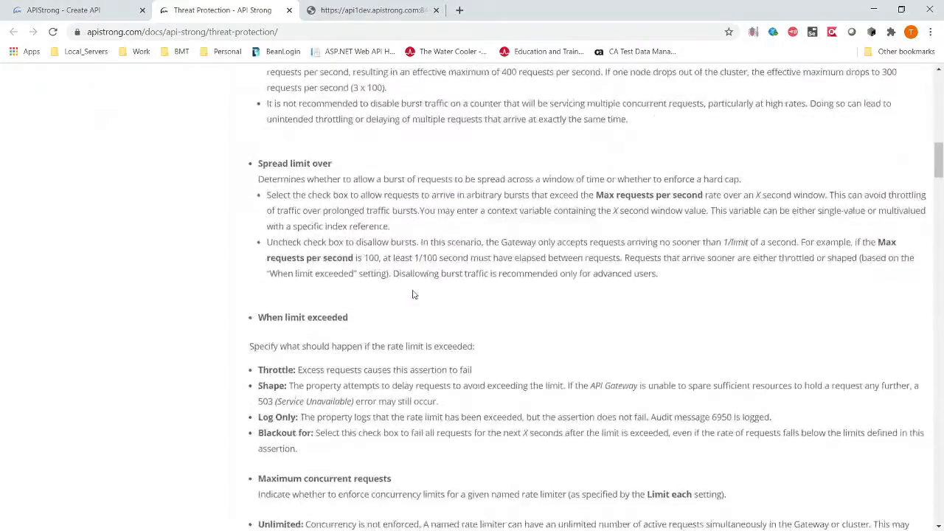
{"action": "left_click", "coordinate": [289, 9]}
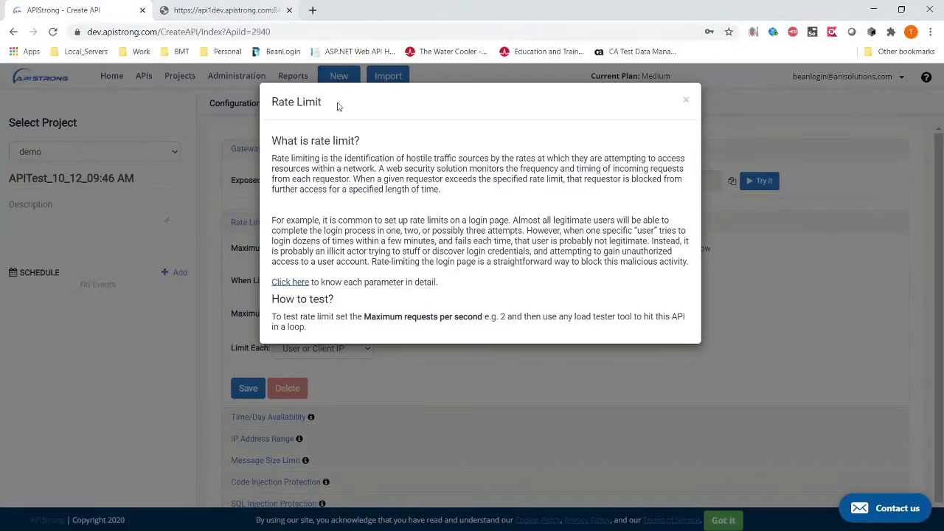
{"action": "left_click", "coordinate": [685, 103]}
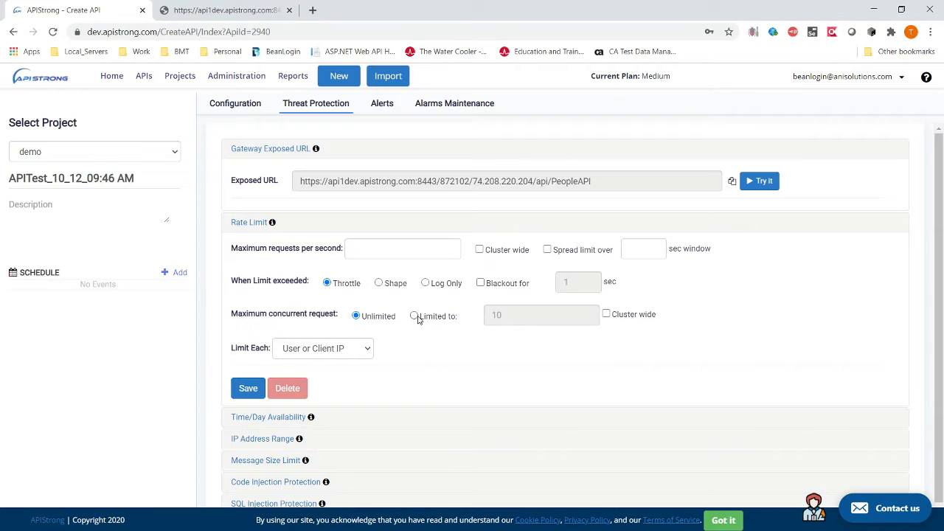
{"action": "left_click", "coordinate": [414, 316]}
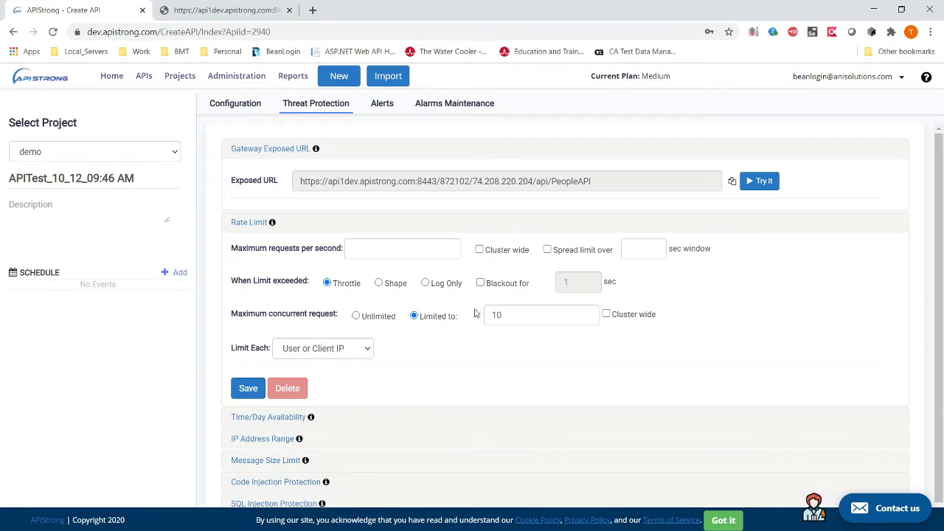
{"action": "left_click", "coordinate": [355, 316]}
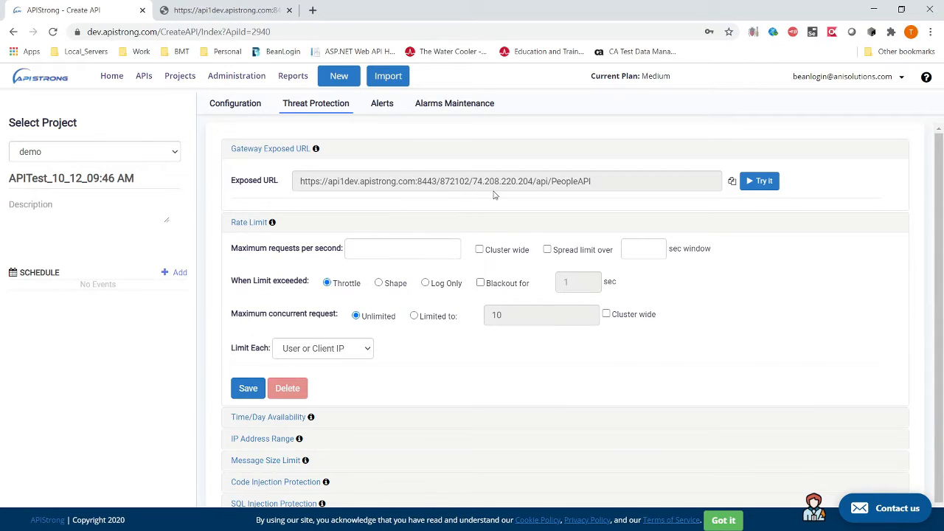
{"action": "scroll", "coordinate": [337, 394], "scroll_direction": "down", "scroll_amount": 1}
{"action": "left_click", "coordinate": [286, 406]}
{"action": "scroll", "coordinate": [415, 373], "scroll_direction": "down", "scroll_amount": 3}
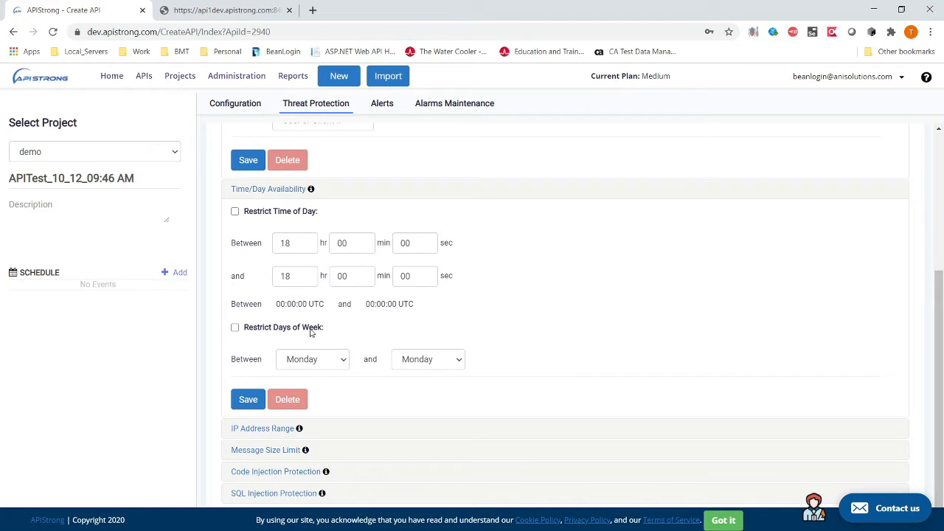
{"action": "left_click", "coordinate": [235, 329]}
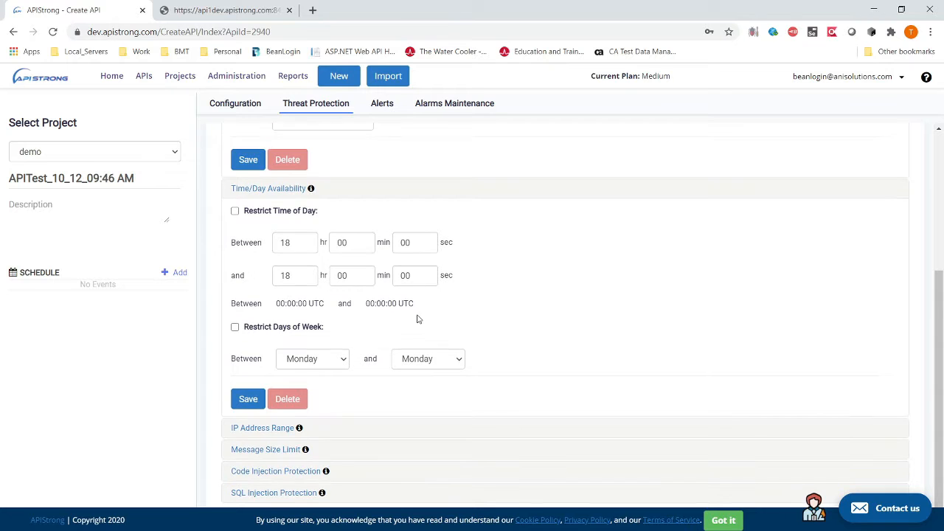
{"action": "left_click", "coordinate": [269, 191]}
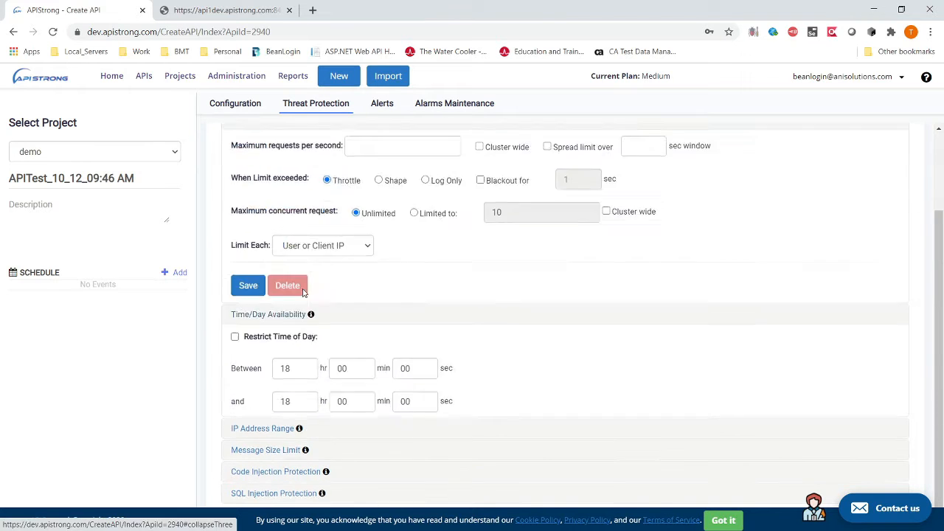
{"action": "left_click", "coordinate": [252, 223]}
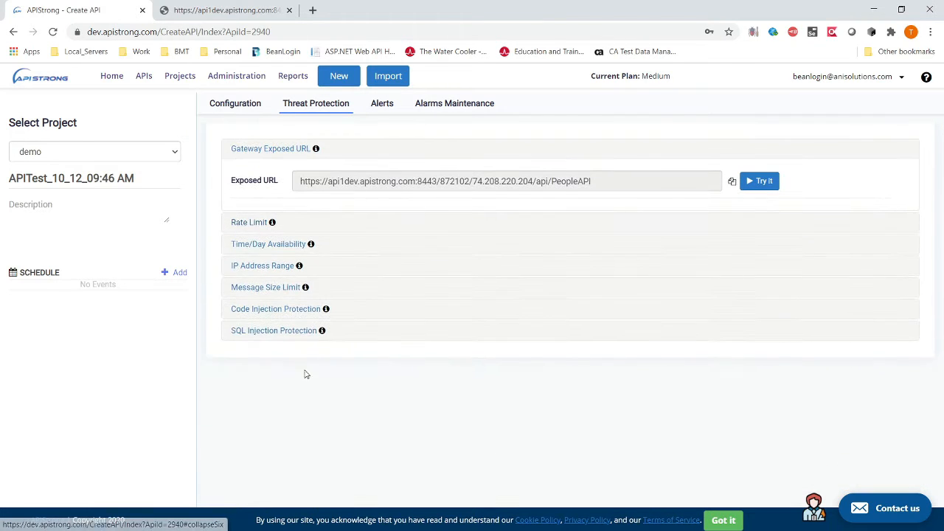
{"action": "left_click", "coordinate": [271, 288]}
{"action": "left_click", "coordinate": [383, 352]}
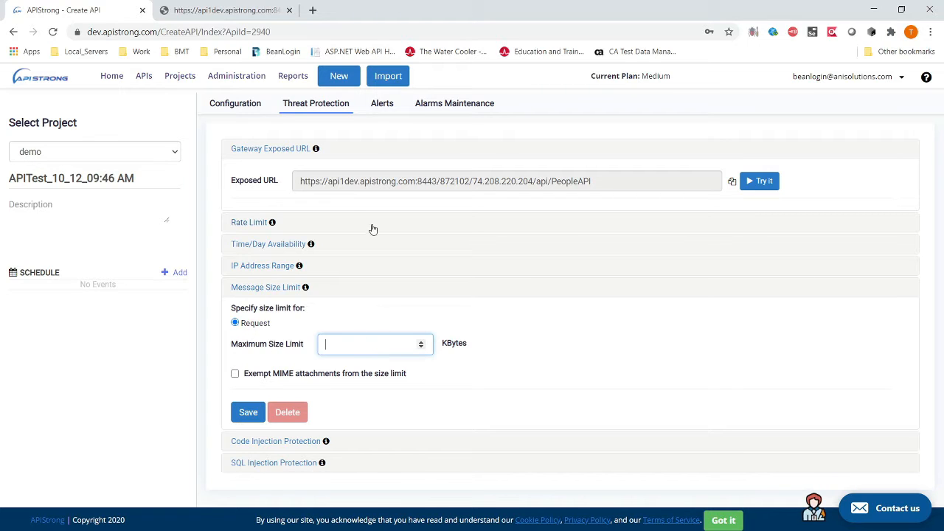
{"action": "left_click", "coordinate": [269, 287]}
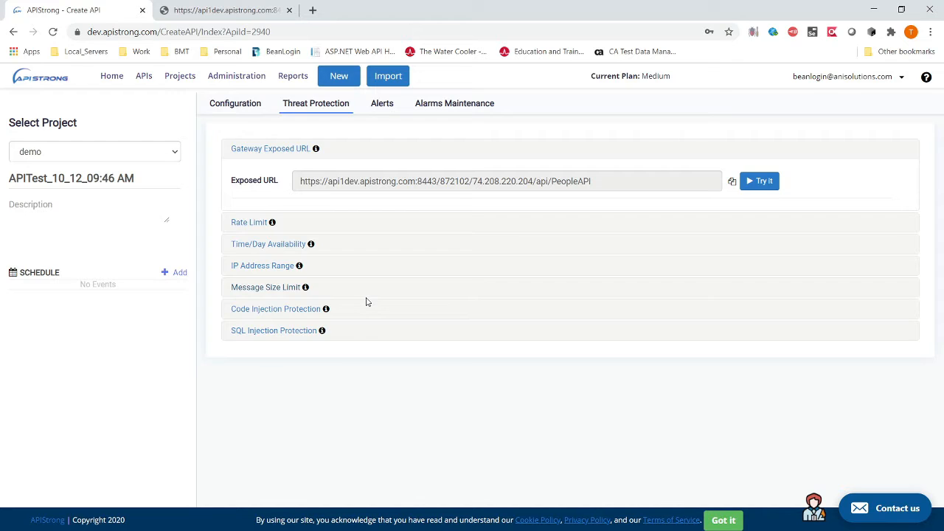
Step: Expand Code Injection Protection and tick HTML/Javascript Injection (Cross Site Scripting)
{"action": "left_click", "coordinate": [298, 310]}
{"action": "scroll", "coordinate": [435, 394], "scroll_direction": "down", "scroll_amount": 1}
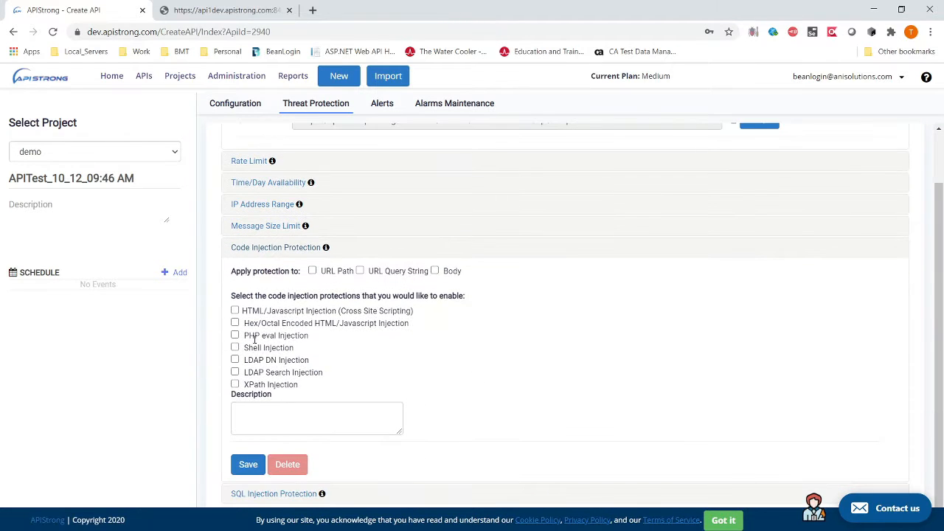
{"action": "left_click", "coordinate": [234, 310]}
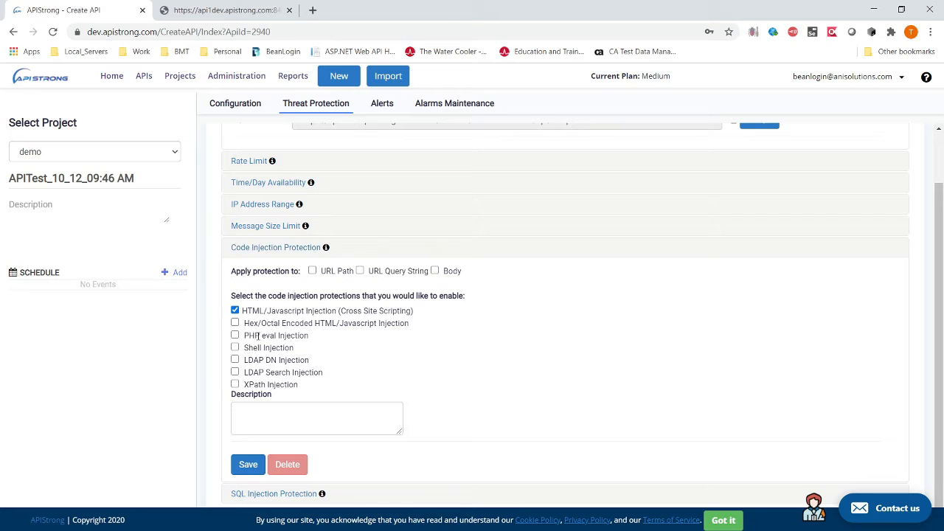
{"action": "double_click", "coordinate": [286, 311]}
{"action": "double_click", "coordinate": [394, 311]}
{"action": "left_click", "coordinate": [366, 275]}
Step: Toggle the URL path, query string and body Apply protection checkboxes, leaving all cleared
{"action": "left_click", "coordinate": [361, 272]}
{"action": "left_click", "coordinate": [312, 272]}
{"action": "left_click", "coordinate": [435, 270]}
{"action": "left_click", "coordinate": [361, 271]}
{"action": "left_click", "coordinate": [312, 271]}
Step: Expand the SQL Injection Protection options
{"action": "left_click", "coordinate": [280, 496]}
{"action": "scroll", "coordinate": [500, 408], "scroll_direction": "down", "scroll_amount": 3}
{"action": "scroll", "coordinate": [500, 408], "scroll_direction": "down", "scroll_amount": 1}
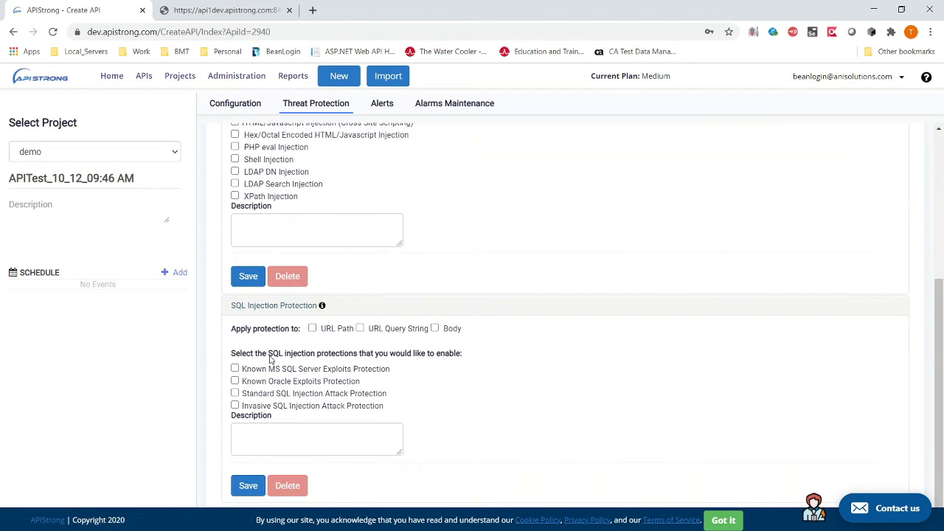
{"action": "left_click", "coordinate": [234, 393]}
{"action": "left_click", "coordinate": [234, 394]}
{"action": "left_click", "coordinate": [235, 393]}
{"action": "left_click", "coordinate": [321, 306]}
{"action": "left_click_drag", "start_coordinate": [299, 140], "coordinate": [373, 252]}
{"action": "left_click", "coordinate": [427, 254]}
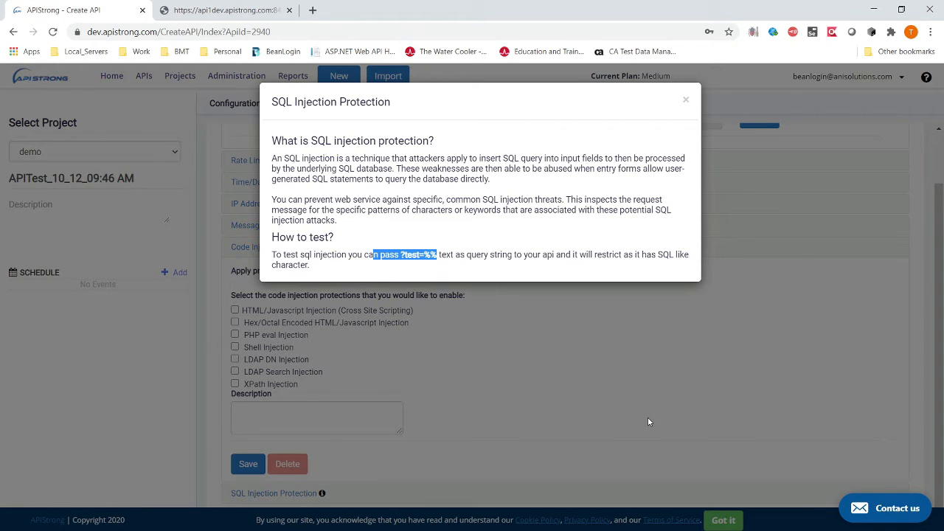
{"action": "left_click_drag", "start_coordinate": [273, 254], "coordinate": [401, 281]}
{"action": "left_click", "coordinate": [453, 433]}
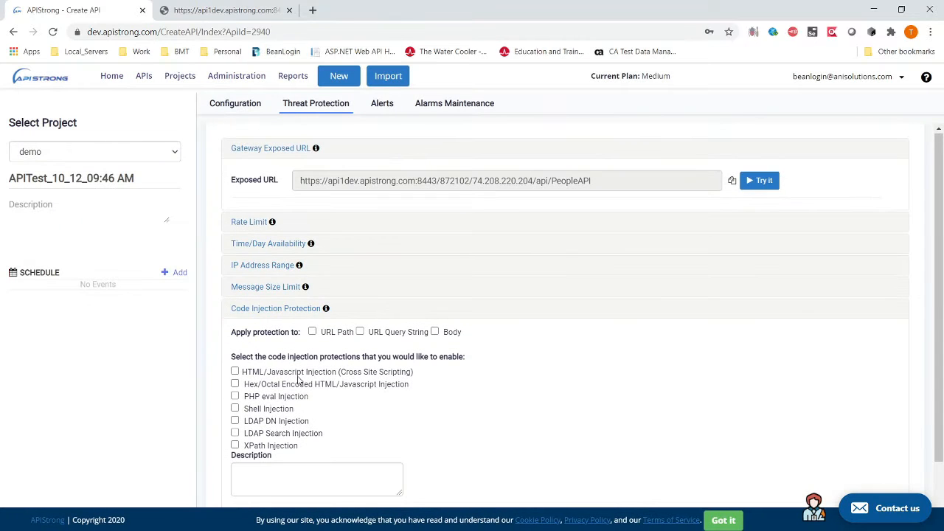
Step: Collapse the injection sections and read the IP Address Range help information
{"action": "scroll", "coordinate": [299, 380], "scroll_direction": "down", "scroll_amount": 1}
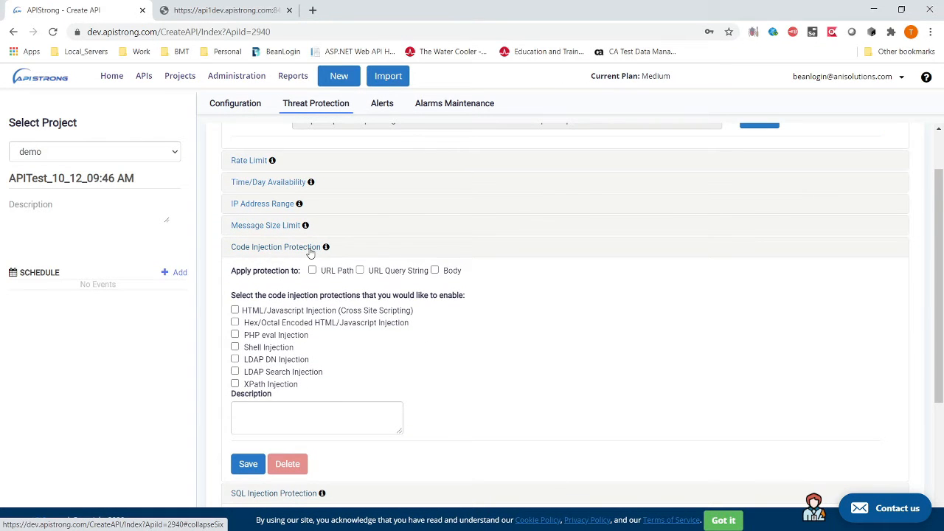
{"action": "left_click", "coordinate": [310, 252]}
{"action": "left_click", "coordinate": [287, 303]}
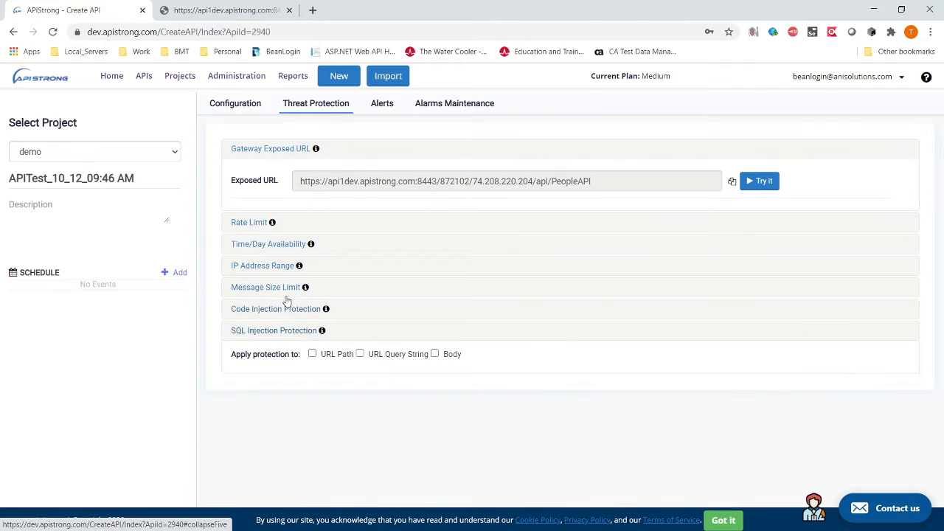
{"action": "left_click", "coordinate": [281, 266]}
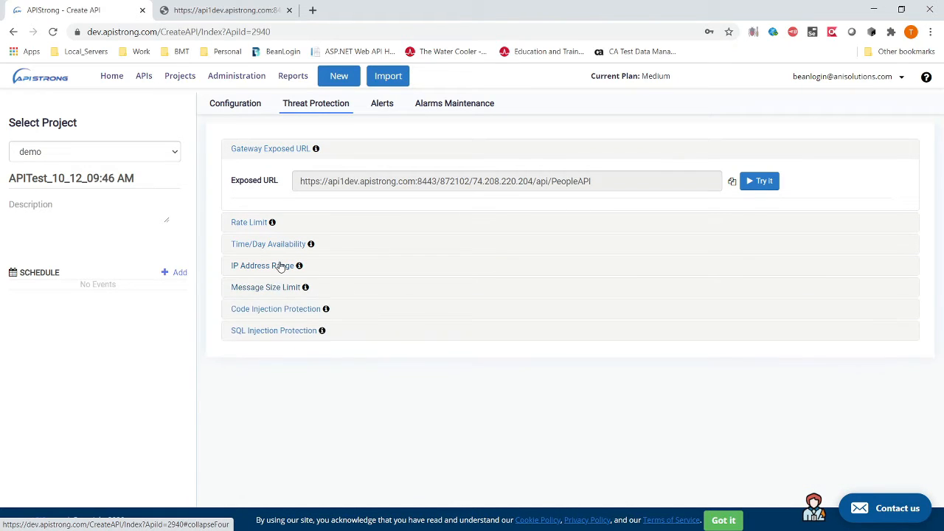
{"action": "left_click", "coordinate": [299, 266]}
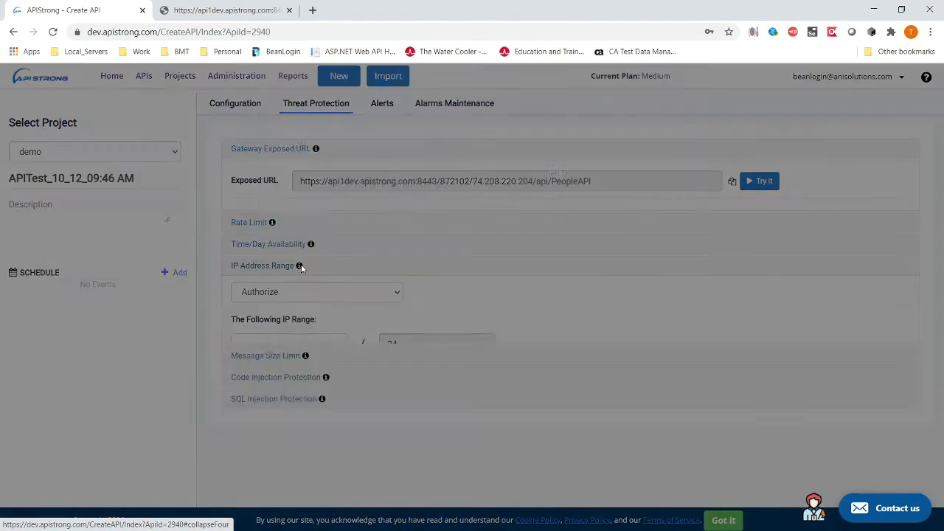
{"action": "left_click_drag", "start_coordinate": [324, 268], "coordinate": [639, 279]}
{"action": "left_click_drag", "start_coordinate": [379, 169], "coordinate": [445, 379]}
{"action": "left_click", "coordinate": [442, 379]}
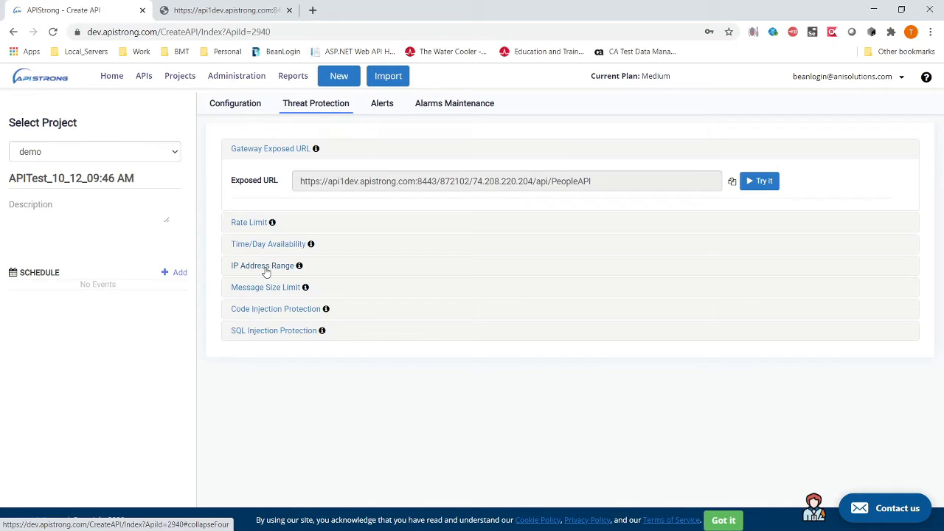
Step: Set the IP Address Range rule to Forbid 107.141.0.181/24 and save it
{"action": "left_click", "coordinate": [294, 268]}
{"action": "left_click", "coordinate": [309, 295]}
{"action": "left_click", "coordinate": [302, 327]}
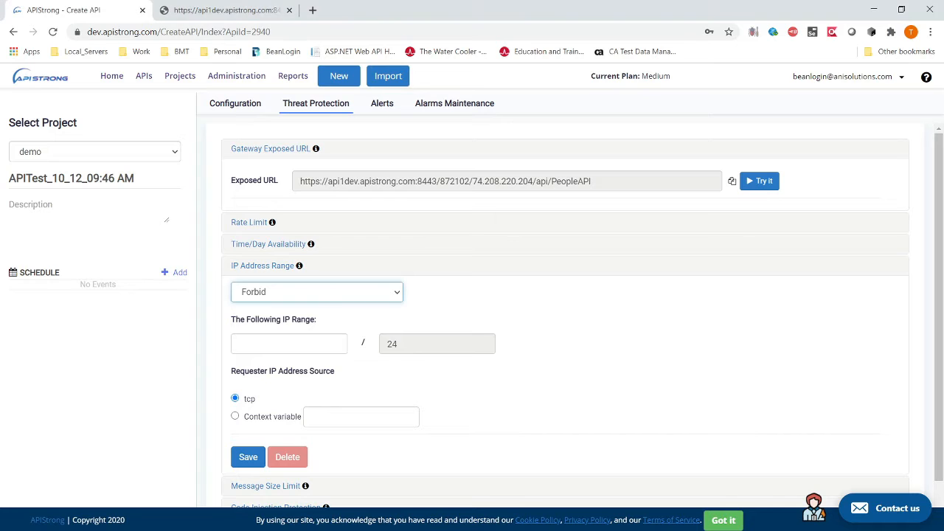
{"action": "left_click_drag", "start_coordinate": [0, 139], "coordinate": [442, 137]}
{"action": "left_click_drag", "start_coordinate": [285, 181], "coordinate": [94, 172]}
{"action": "key", "text": "ctrl+c"}
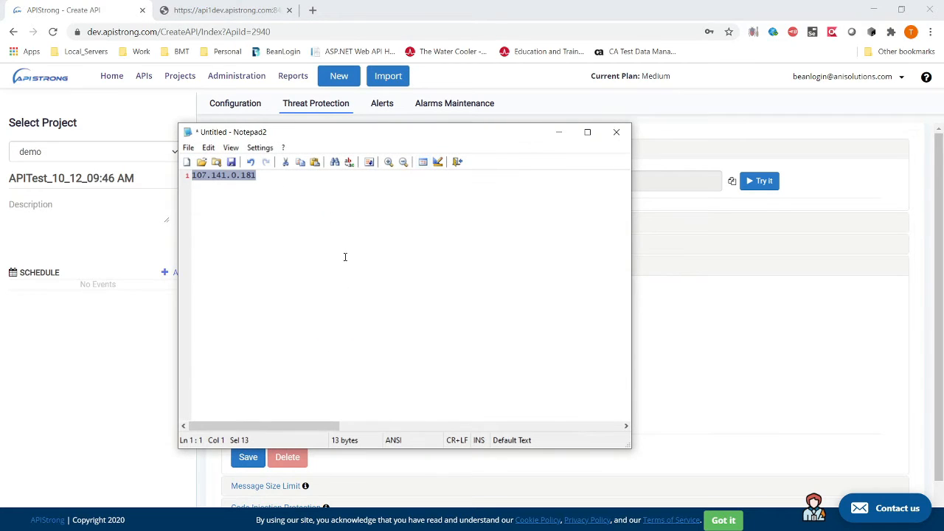
{"action": "left_click", "coordinate": [558, 132]}
{"action": "left_click", "coordinate": [263, 353]}
{"action": "key", "text": "ctrl+v"}
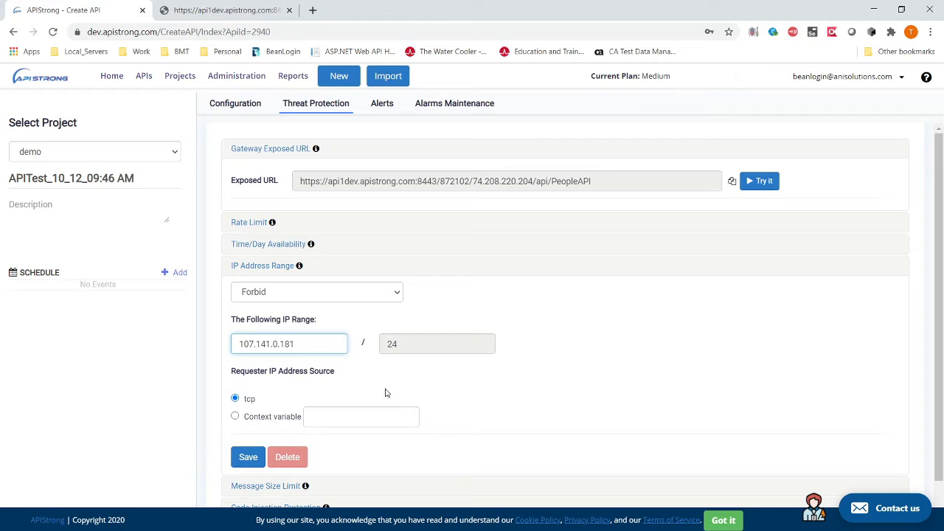
{"action": "left_click", "coordinate": [248, 457]}
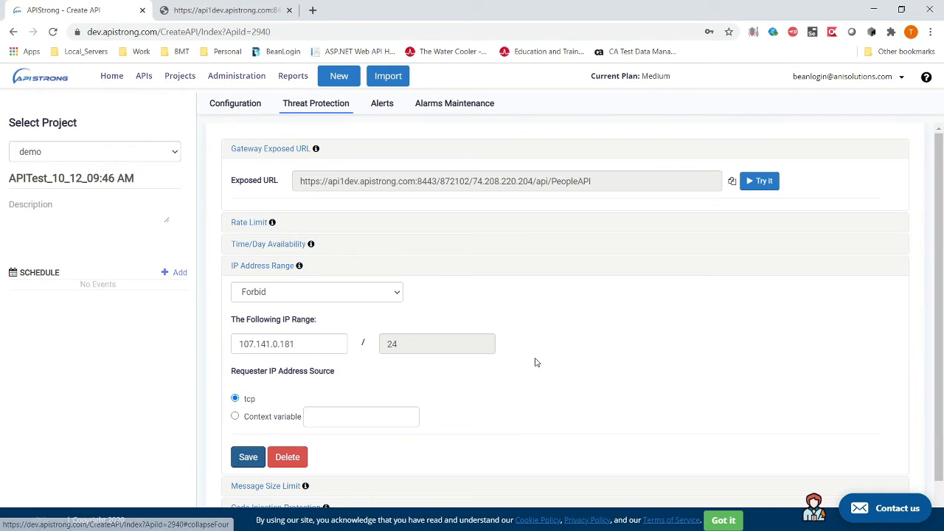
{"action": "left_click", "coordinate": [243, 10]}
{"action": "left_click", "coordinate": [53, 34]}
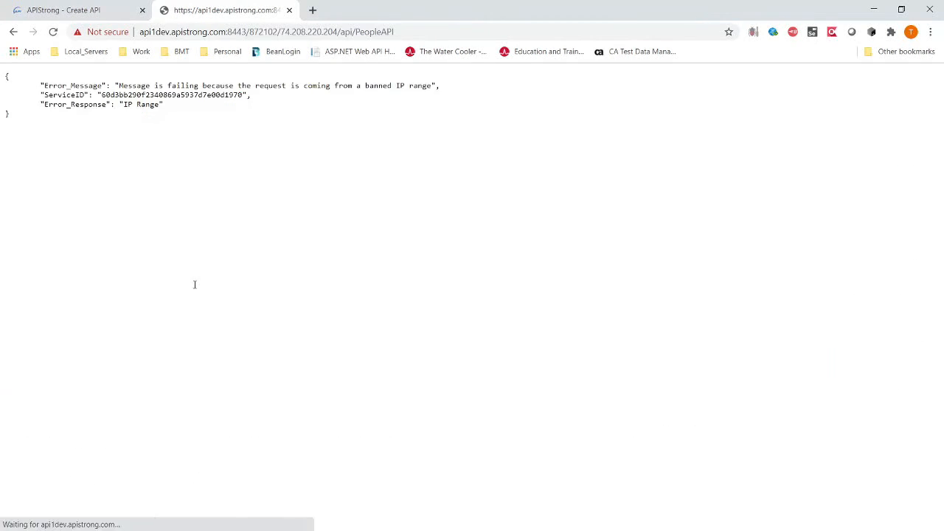
{"action": "left_click_drag", "start_coordinate": [121, 85], "coordinate": [313, 93]}
{"action": "left_click", "coordinate": [377, 105]}
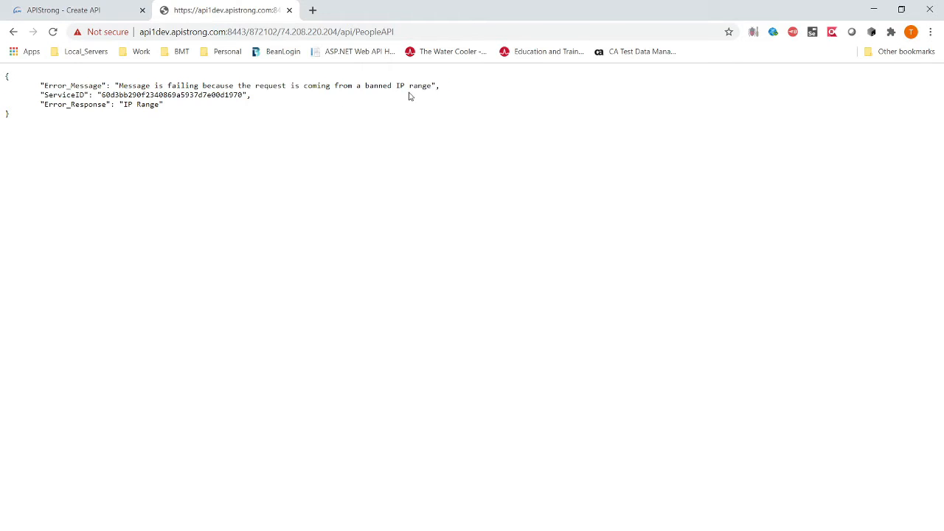
{"action": "double_click", "coordinate": [380, 87]}
{"action": "left_click", "coordinate": [432, 357]}
{"action": "double_click", "coordinate": [380, 87]}
{"action": "left_click", "coordinate": [400, 86]}
{"action": "left_click", "coordinate": [95, 9]}
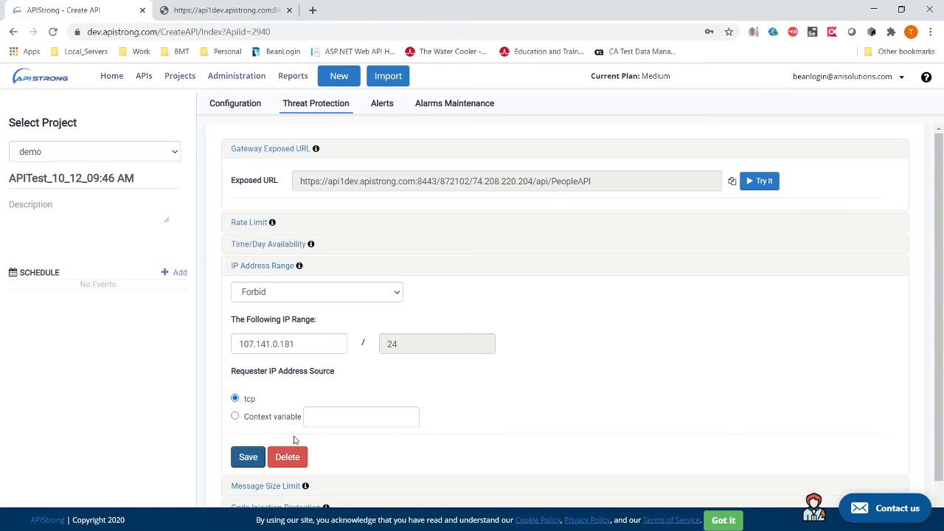
Step: Delete the IP Address Range rule, confirm the endpoint returns data again, and close that tab
{"action": "left_click", "coordinate": [287, 458]}
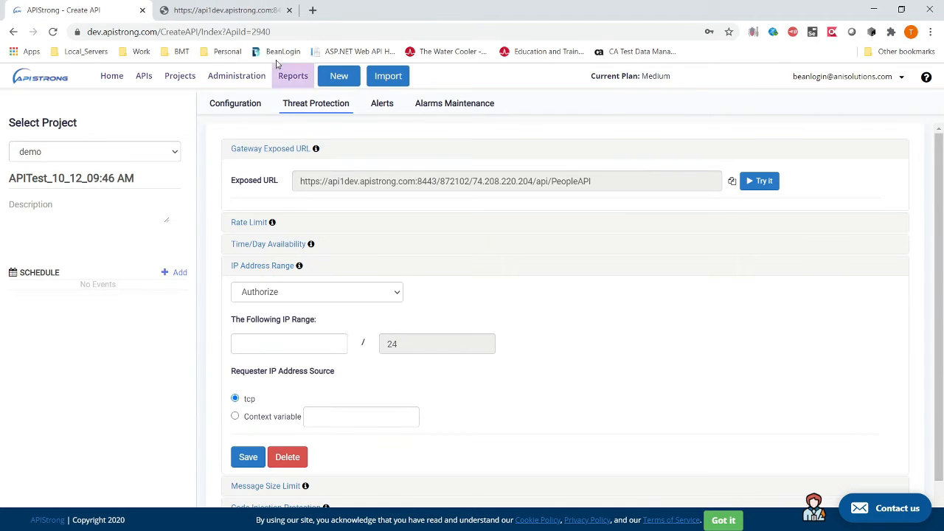
{"action": "left_click", "coordinate": [225, 10]}
{"action": "left_click", "coordinate": [52, 31]}
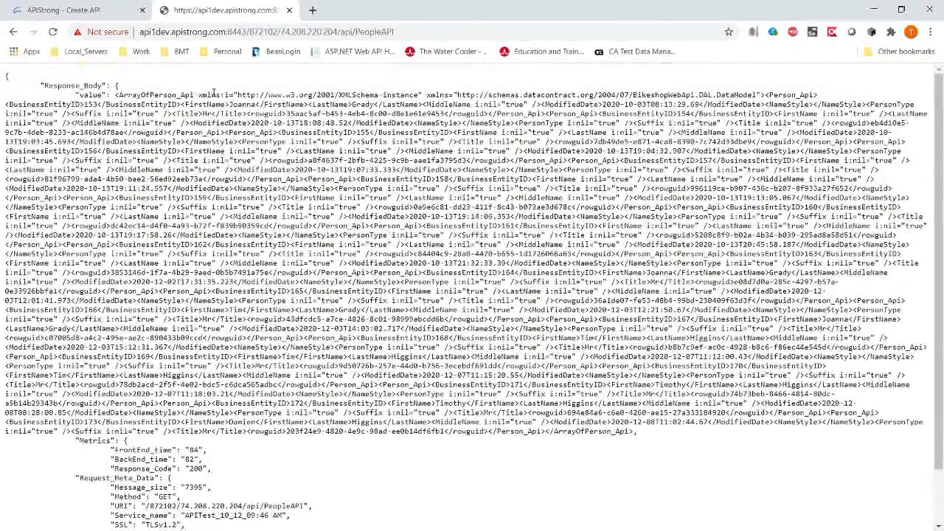
{"action": "left_click", "coordinate": [289, 10]}
Step: Copy the gateway Exposed URL and collapse the IP Address Range settings
{"action": "left_click_drag", "start_coordinate": [612, 182], "coordinate": [284, 164]}
{"action": "left_click", "coordinate": [732, 182]}
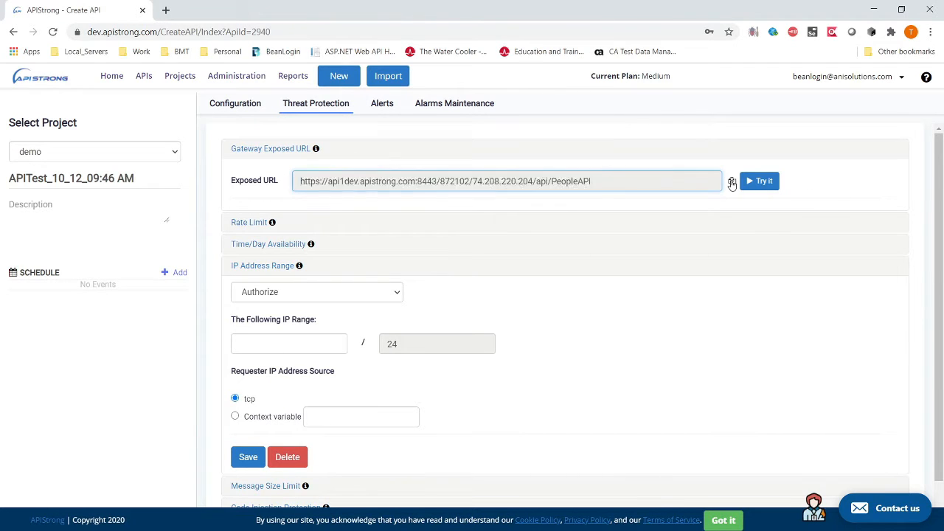
{"action": "left_click", "coordinate": [417, 180]}
{"action": "left_click_drag", "start_coordinate": [579, 180], "coordinate": [289, 184]}
{"action": "scroll", "coordinate": [358, 365], "scroll_direction": "down", "scroll_amount": 1}
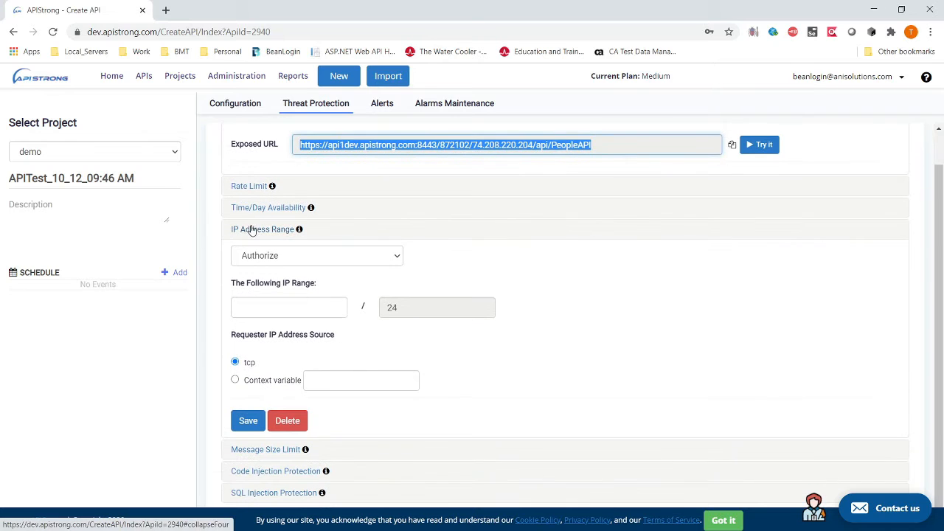
{"action": "left_click", "coordinate": [251, 230]}
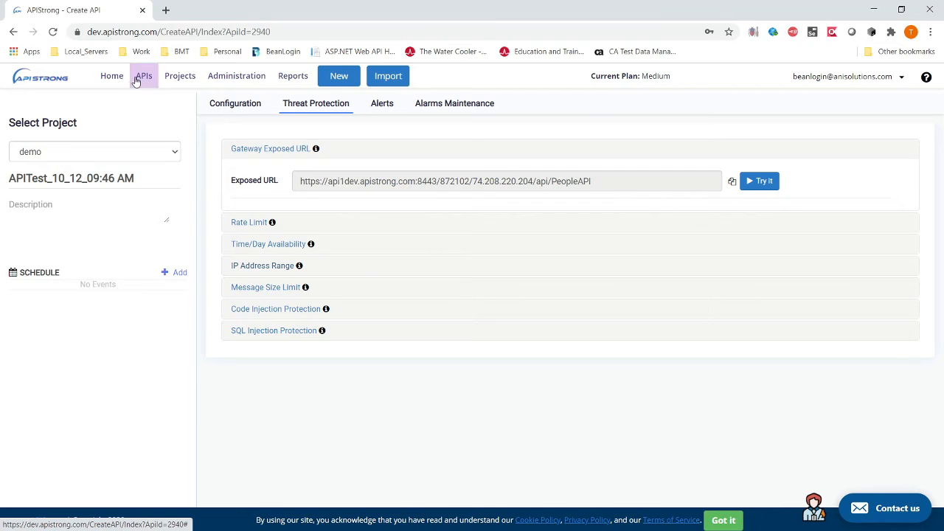
Step: Open the APITest_10_12_09:46 AM run report from its History, showing a 100% success ratio
{"action": "left_click", "coordinate": [112, 76]}
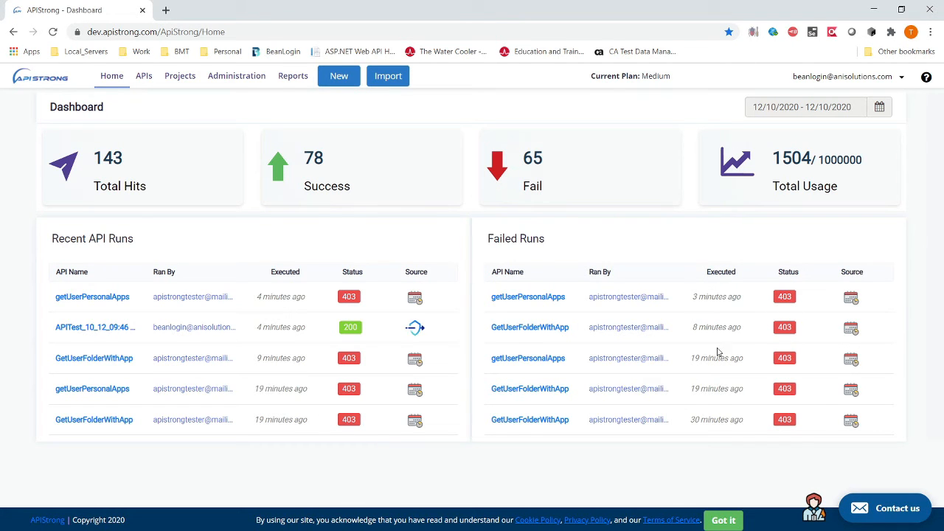
{"action": "left_click", "coordinate": [299, 81]}
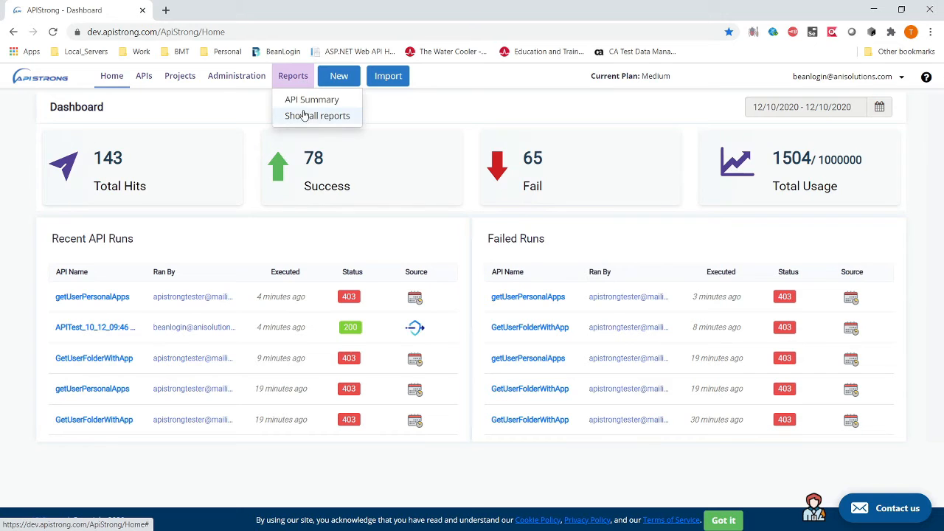
{"action": "left_click", "coordinate": [144, 77]}
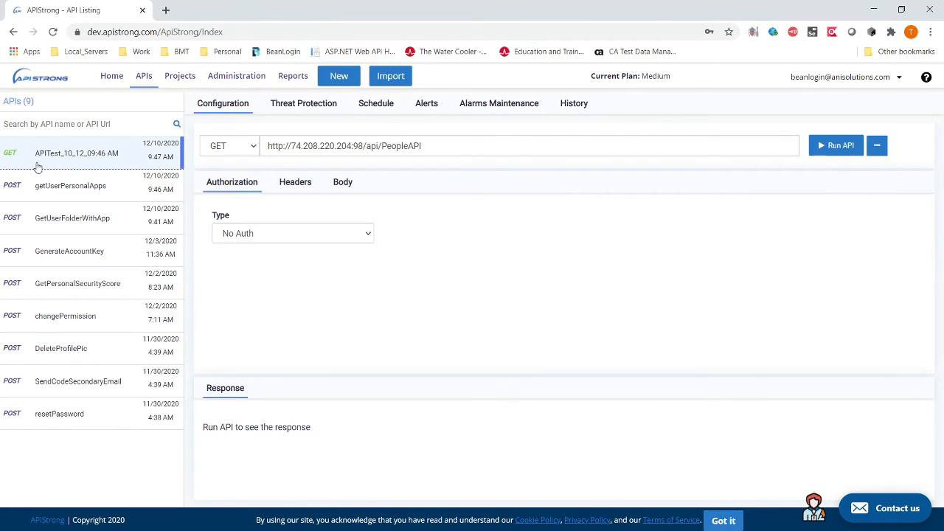
{"action": "left_click", "coordinate": [67, 187]}
{"action": "left_click", "coordinate": [87, 163]}
{"action": "left_click", "coordinate": [564, 107]}
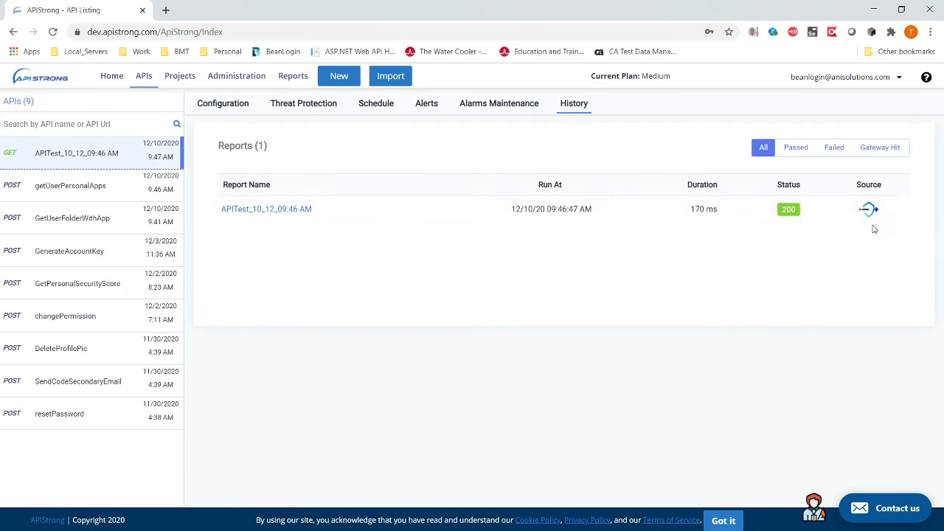
{"action": "left_click", "coordinate": [294, 212]}
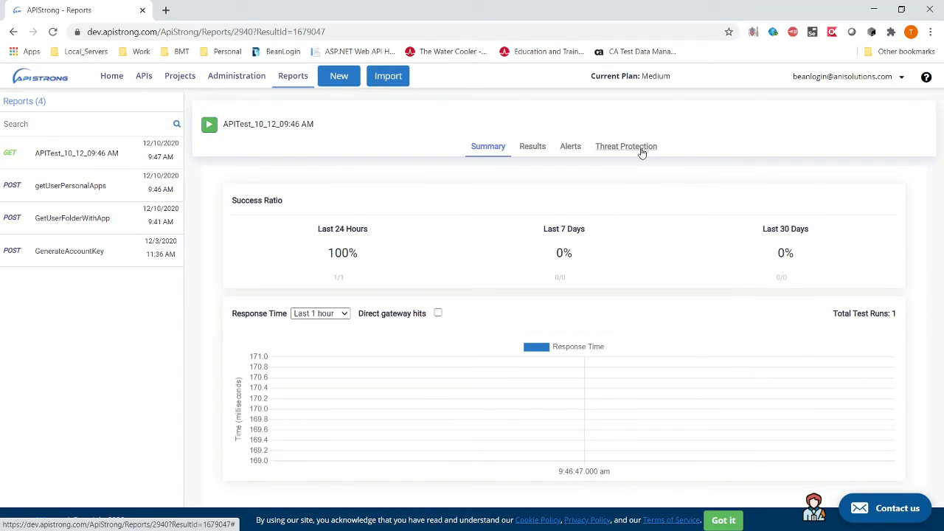
Step: After checking APITest's Threat Protection, open getUserPersonalApps' Threat Protection view via Total Hits
{"action": "left_click", "coordinate": [639, 151]}
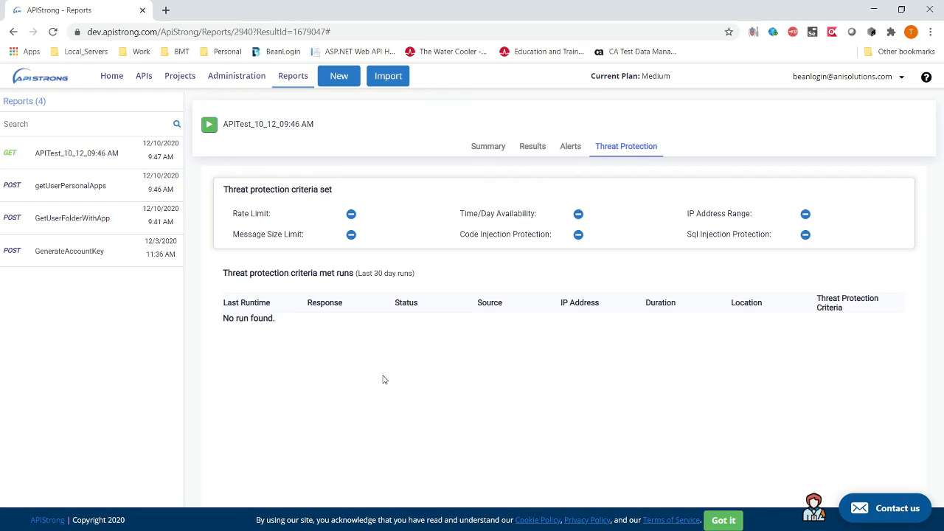
{"action": "left_click", "coordinate": [112, 76]}
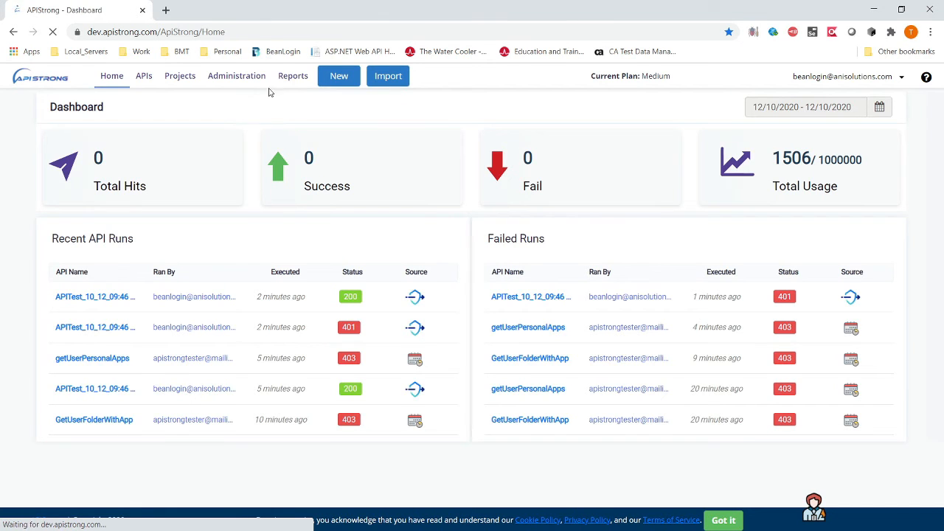
{"action": "left_click", "coordinate": [169, 177]}
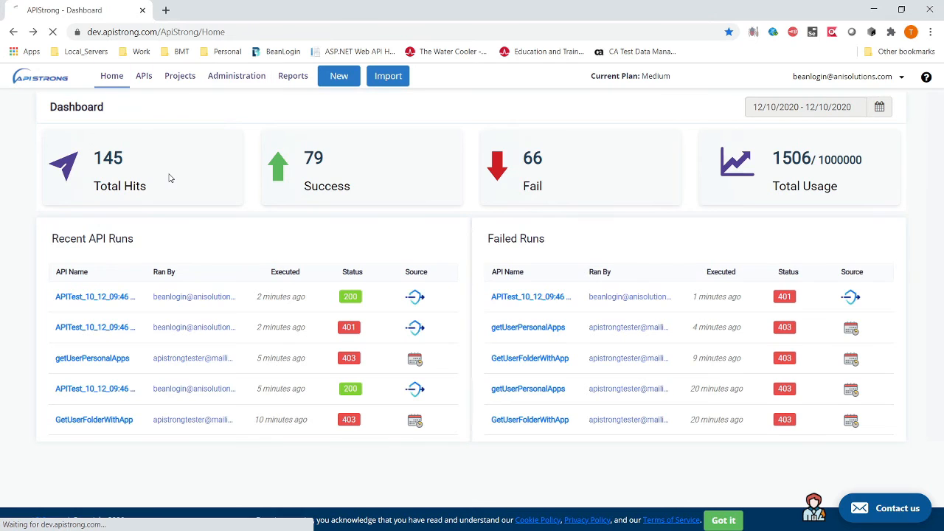
{"action": "left_click", "coordinate": [55, 189]}
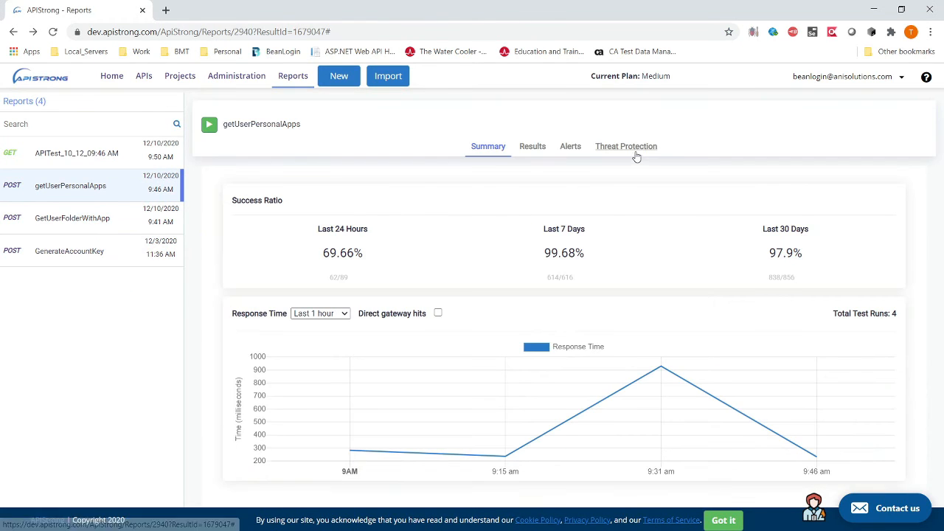
{"action": "left_click", "coordinate": [631, 147]}
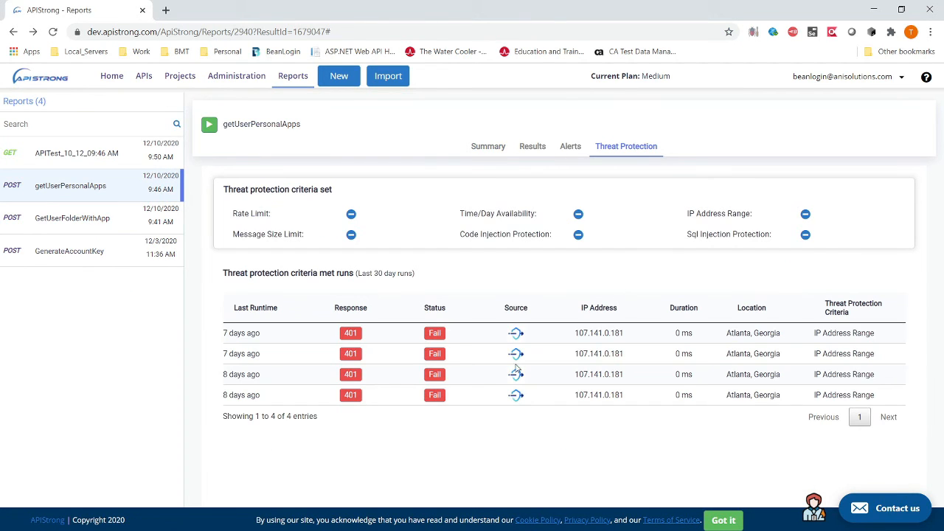
Step: Highlight the four failed 401 runs from 107.141.0.181 blocked by IP Address Range
{"action": "left_click_drag", "start_coordinate": [844, 335], "coordinate": [815, 335]}
{"action": "left_click", "coordinate": [915, 355]}
{"action": "left_click_drag", "start_coordinate": [857, 372], "coordinate": [836, 369]}
{"action": "left_click_drag", "start_coordinate": [639, 334], "coordinate": [569, 329]}
{"action": "left_click_drag", "start_coordinate": [627, 363], "coordinate": [272, 413]}
{"action": "left_click", "coordinate": [633, 400]}
{"action": "left_click", "coordinate": [411, 448]}
{"action": "left_click_drag", "start_coordinate": [224, 338], "coordinate": [372, 334]}
{"action": "left_click", "coordinate": [311, 357]}
{"action": "left_click_drag", "start_coordinate": [635, 394], "coordinate": [567, 320]}
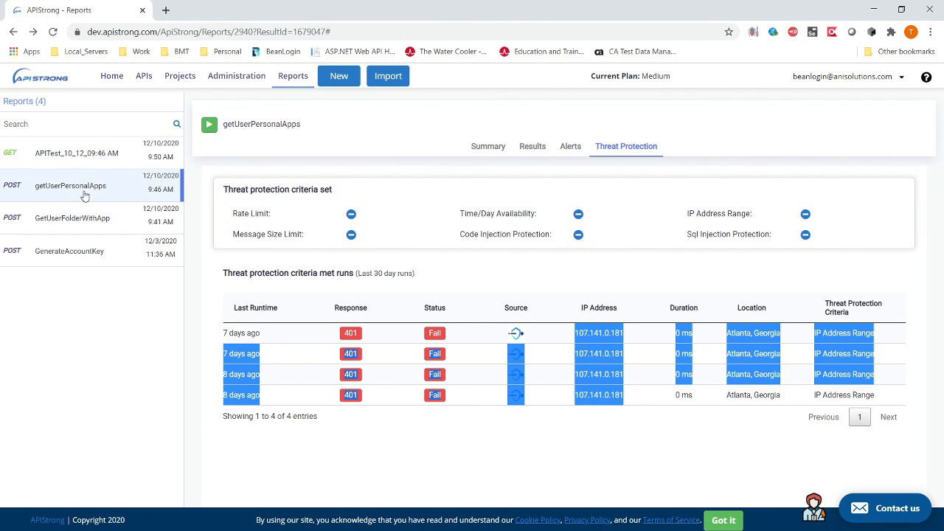
{"action": "left_click", "coordinate": [667, 436]}
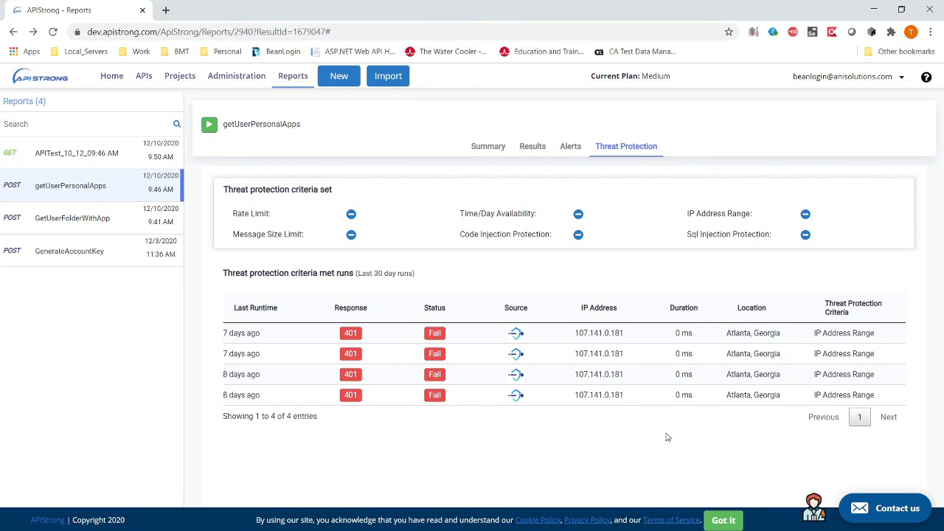